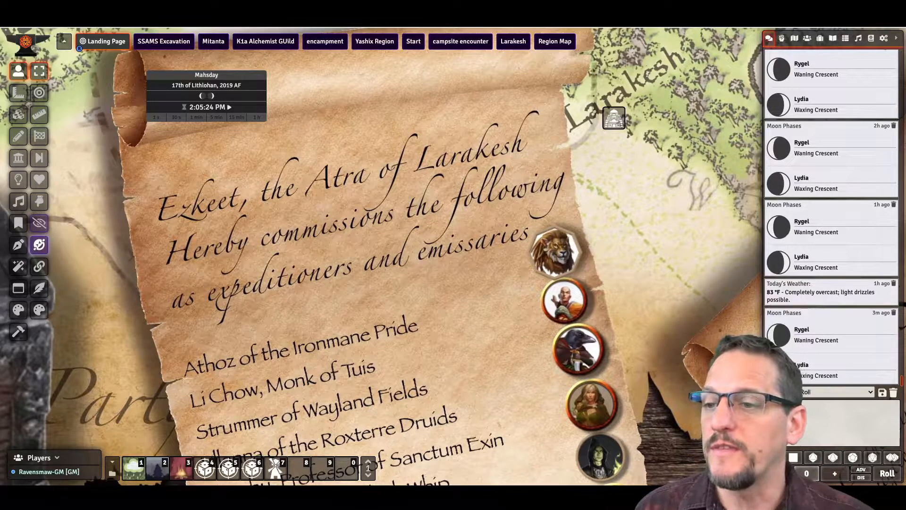
Step: View the lion ranger's character sheet from the party scroll and inspect the matching token on the table above the map
double_click(556, 251)
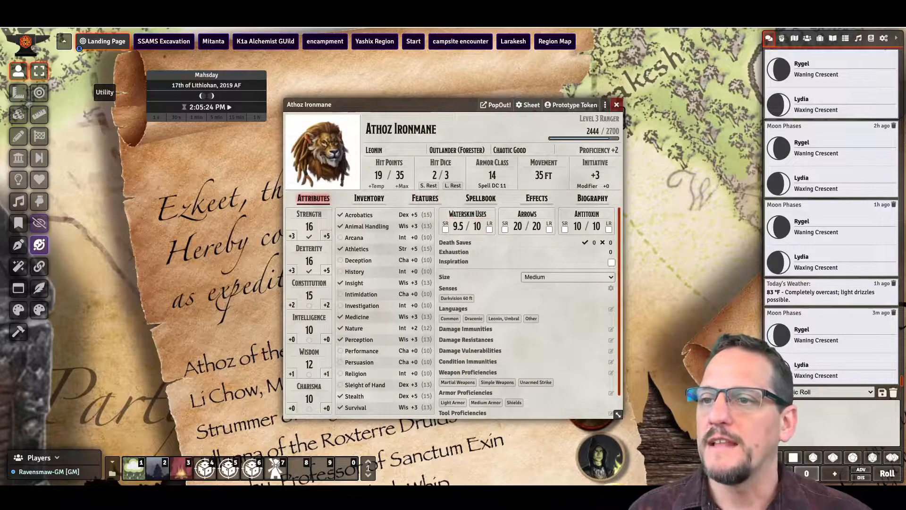
click(616, 105)
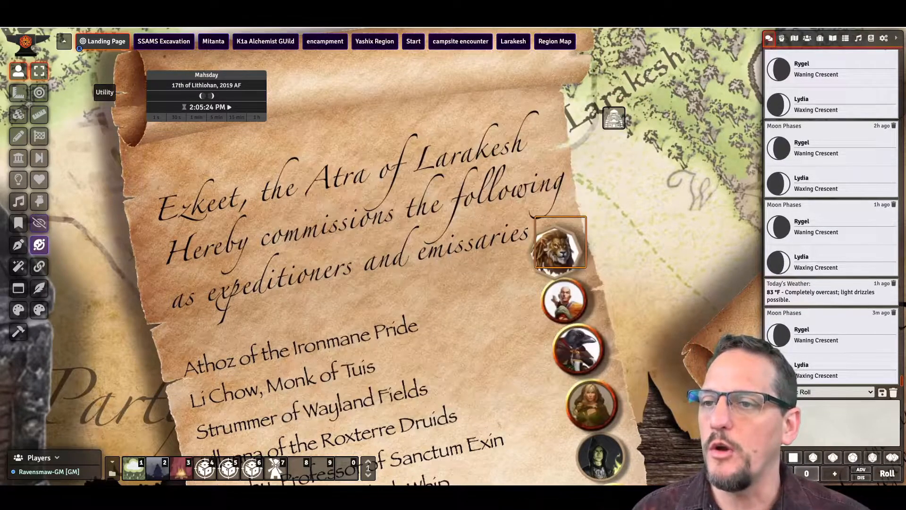
drag(401, 156, 425, 331)
drag(424, 236, 674, 330)
drag(632, 188, 512, 242)
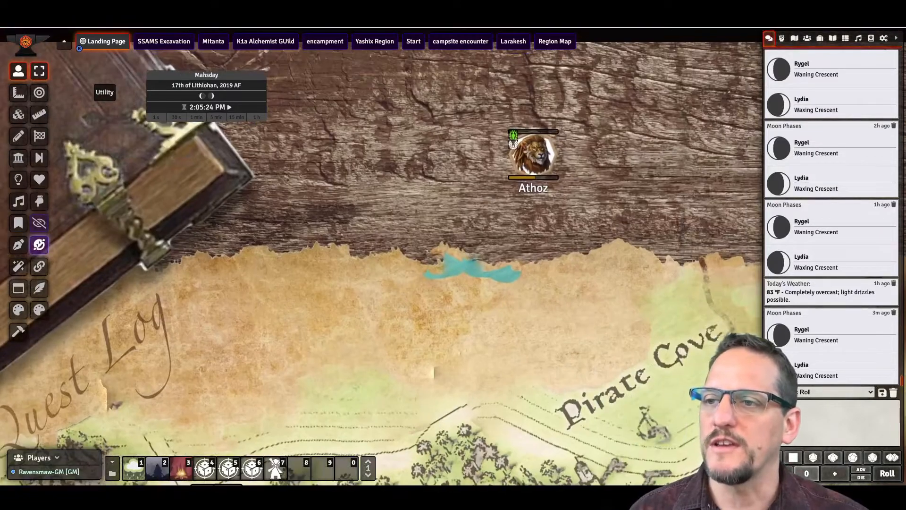
mouse_move(533, 155)
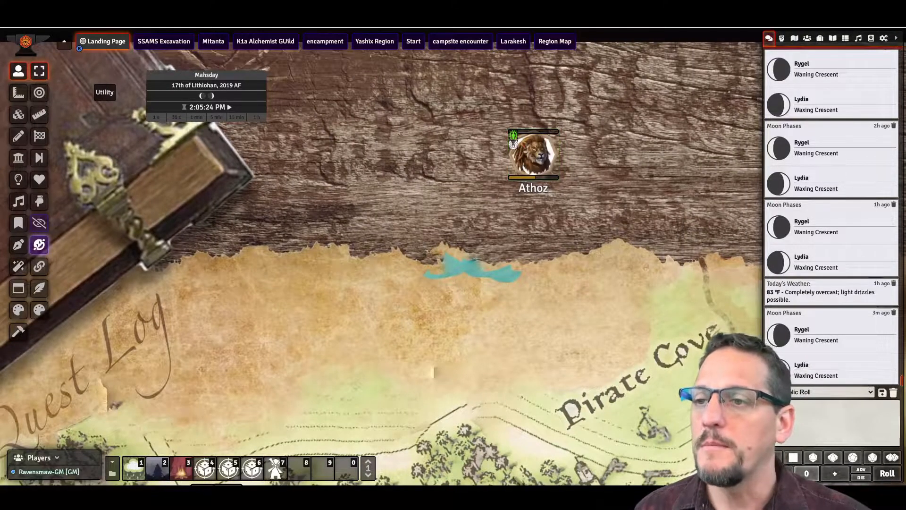
drag(472, 354, 406, 202)
drag(424, 368, 384, 205)
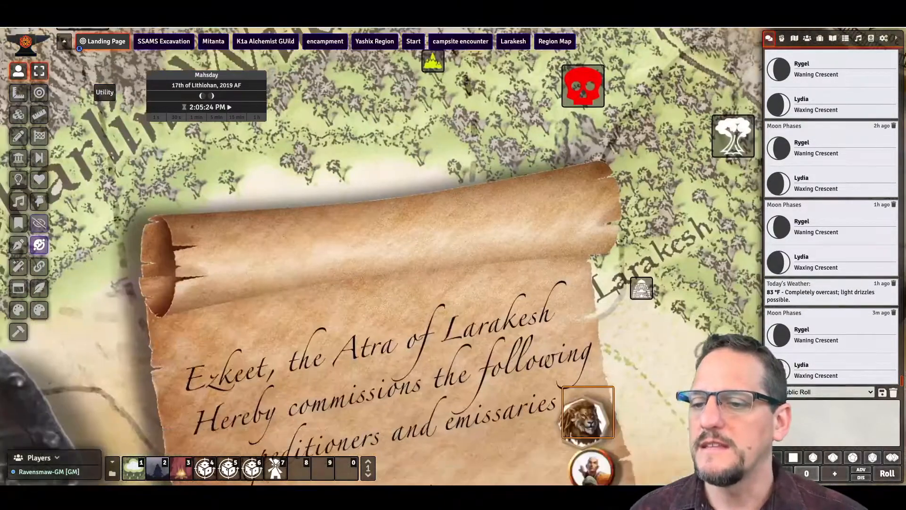
Step: View the monk's character sheet from the second portrait on the party scroll, and close it again
drag(425, 368, 399, 248)
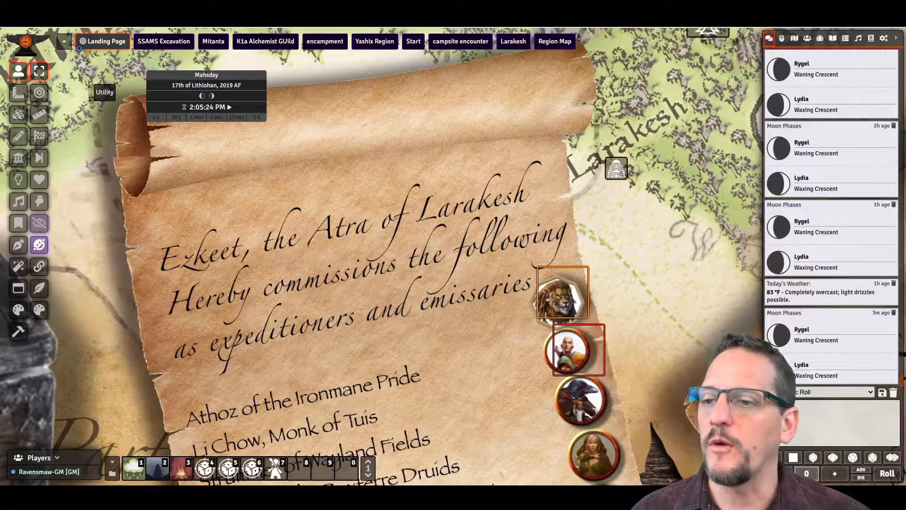
double_click(569, 351)
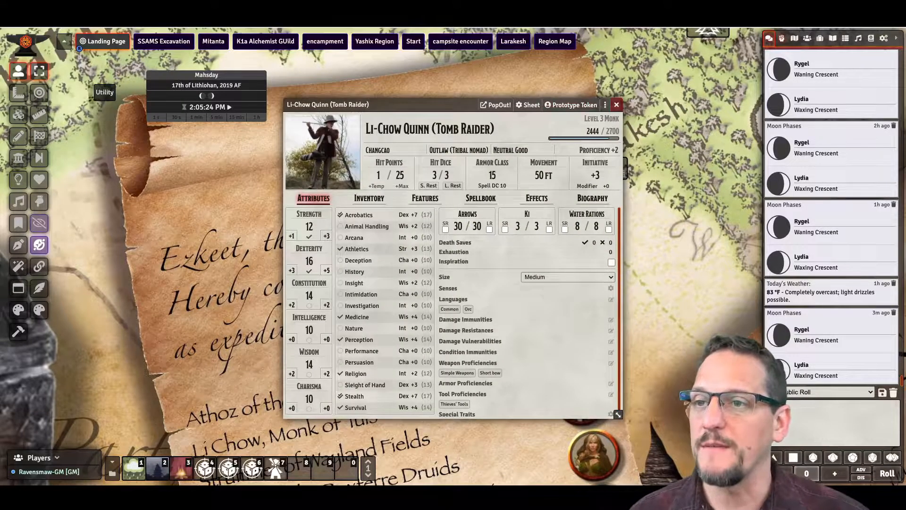
key(Escape)
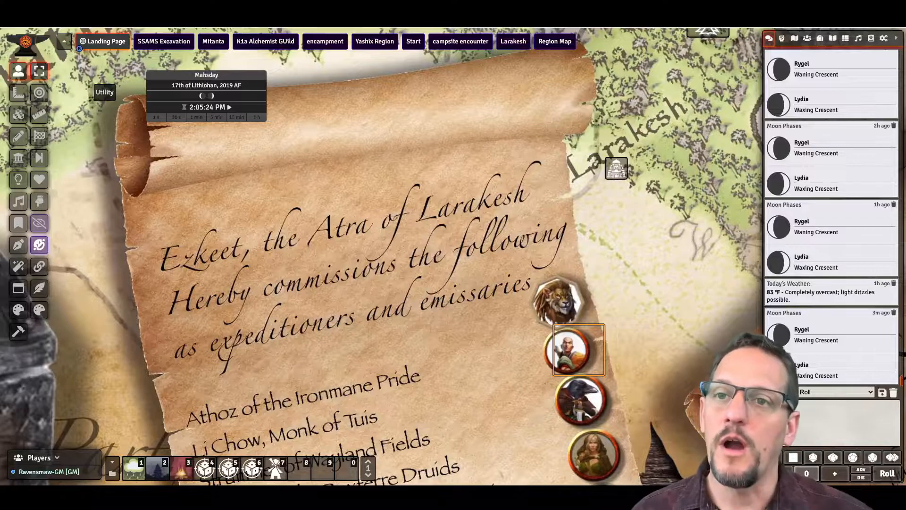
Step: Turn the global Playlists and Ambient volumes down to the minimum
click(858, 38)
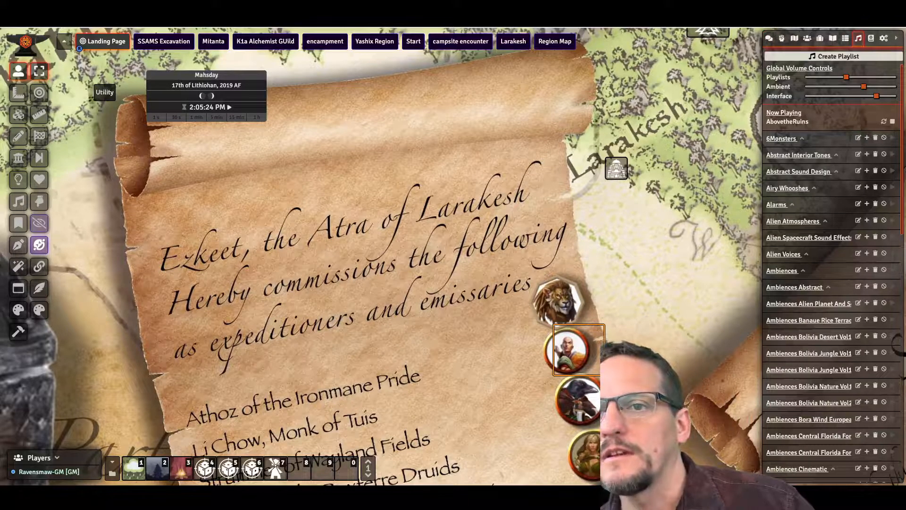
drag(846, 77, 808, 77)
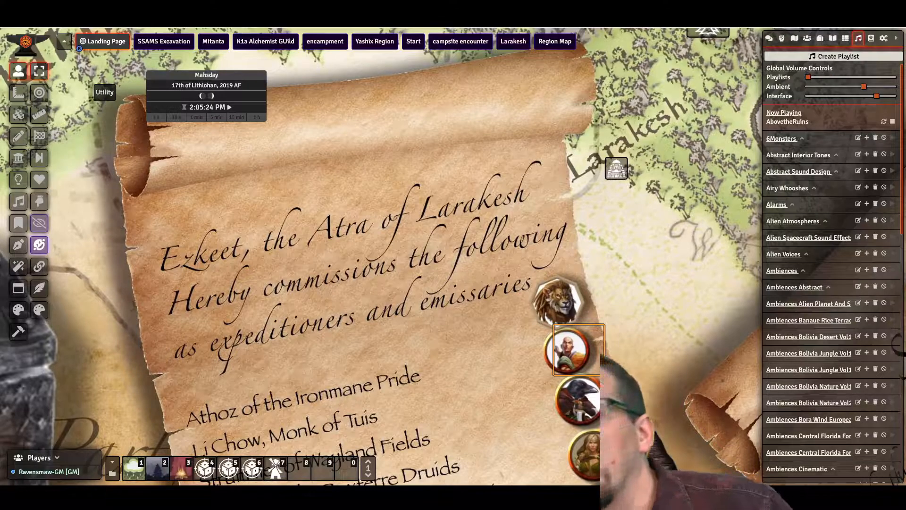
drag(863, 86, 808, 87)
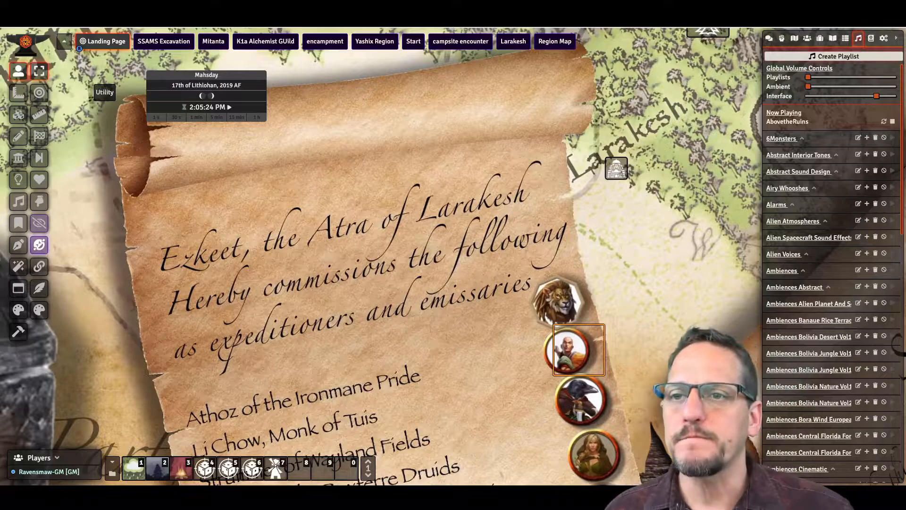
Step: Show the actors directory and the scene folders, with more of the landing page map in view
click(807, 38)
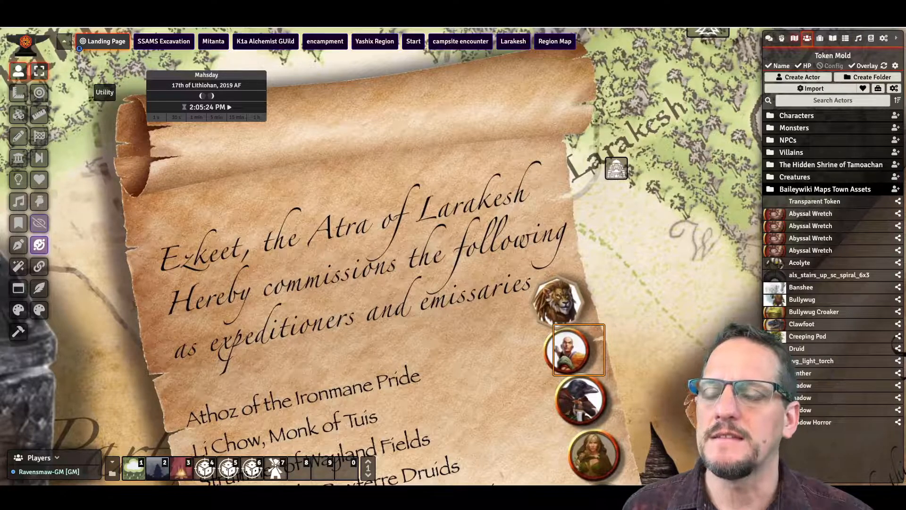
click(794, 38)
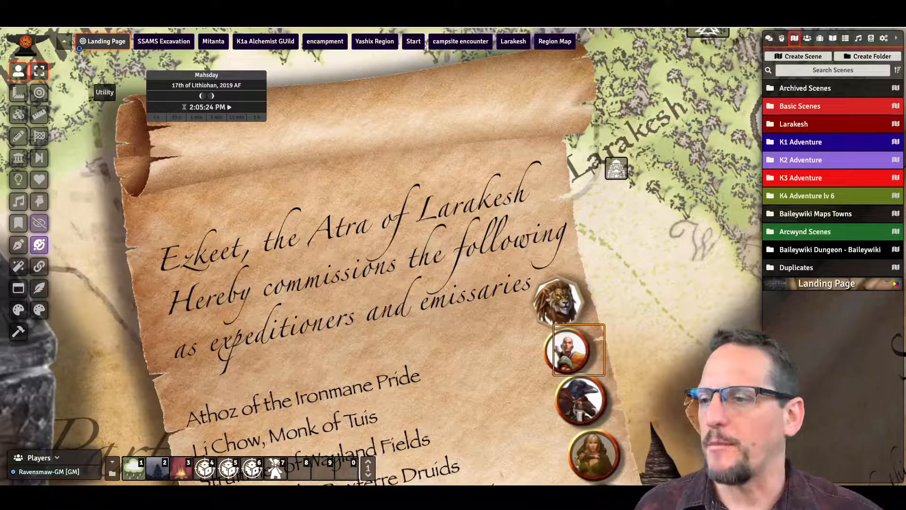
scroll(453, 256, down, 11)
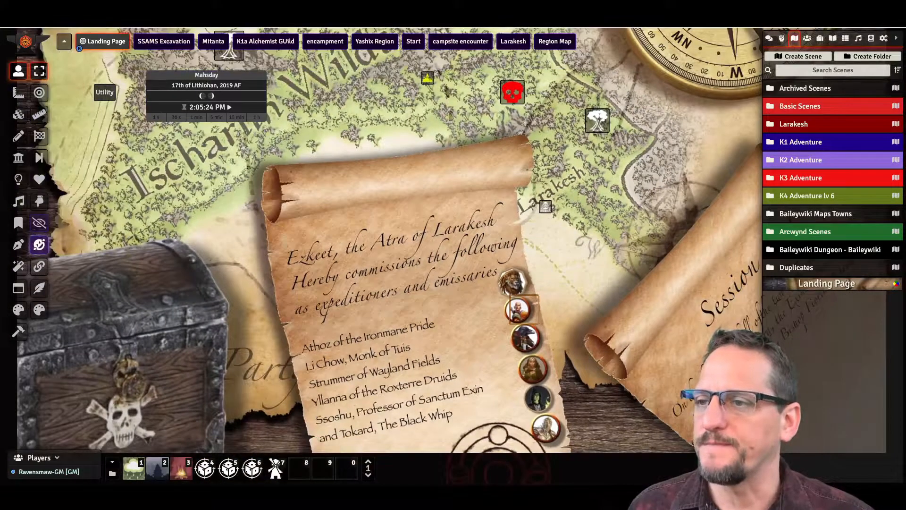
drag(453, 257, 457, 339)
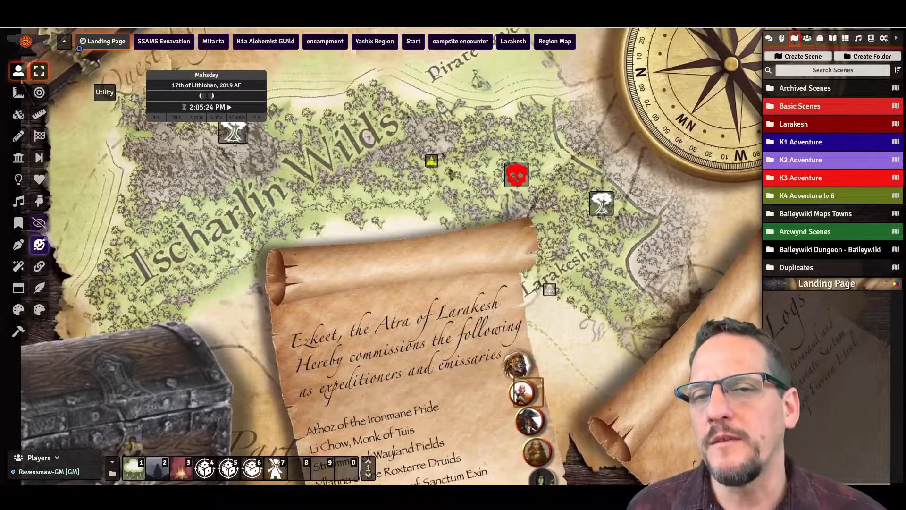
scroll(450, 255, up, 1)
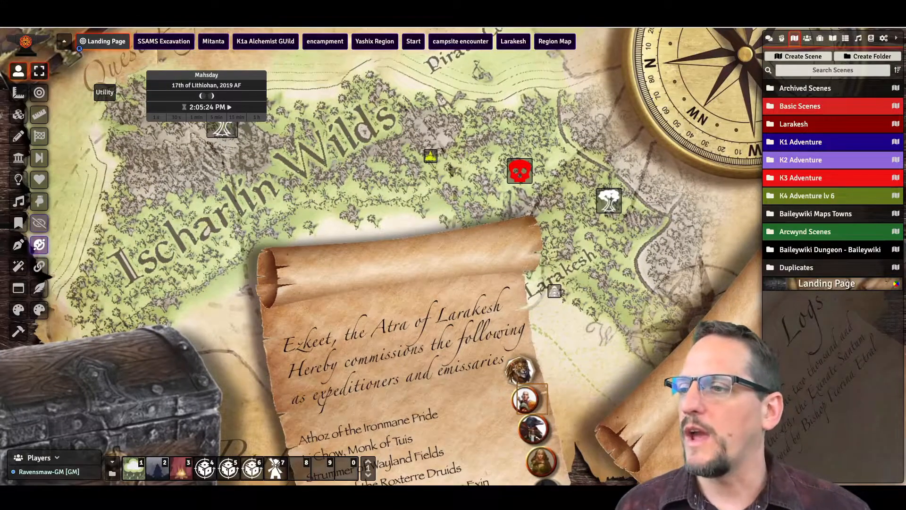
key(Right)
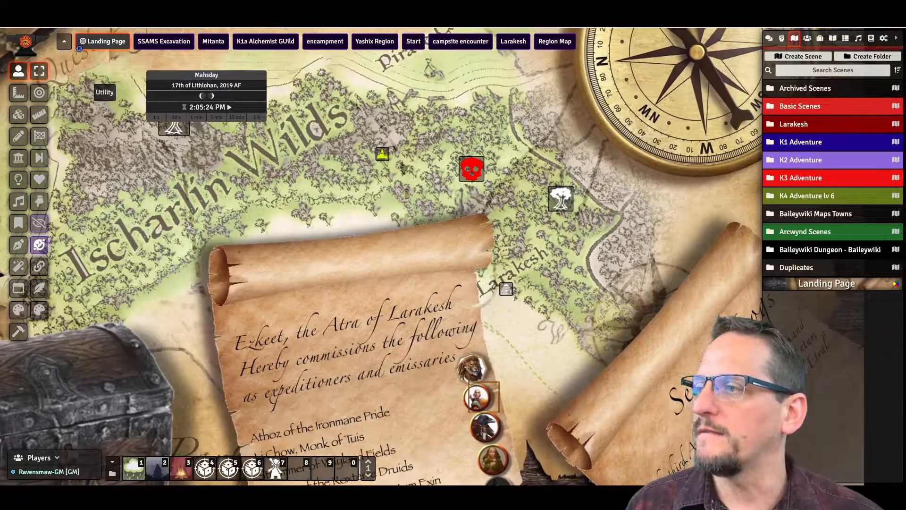
Step: Collapse the scene navigation bar above the landing page
click(64, 41)
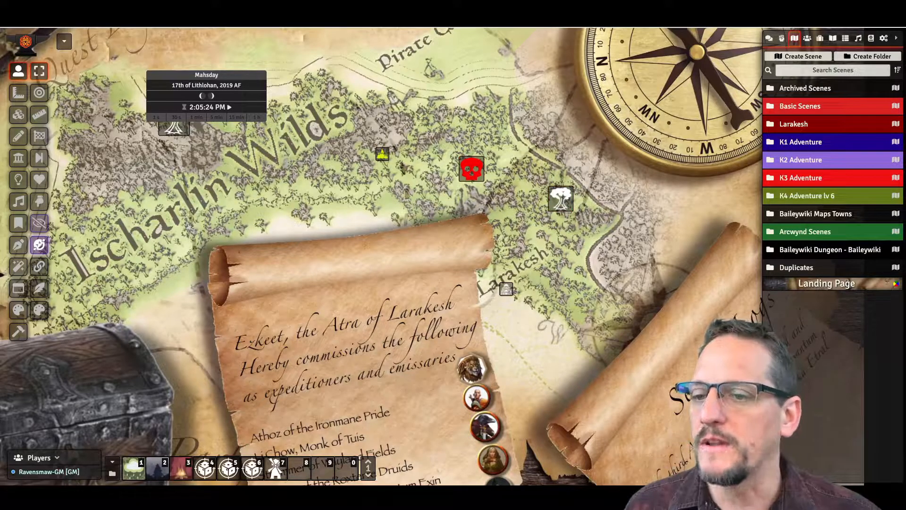
key(Right)
key(Right)
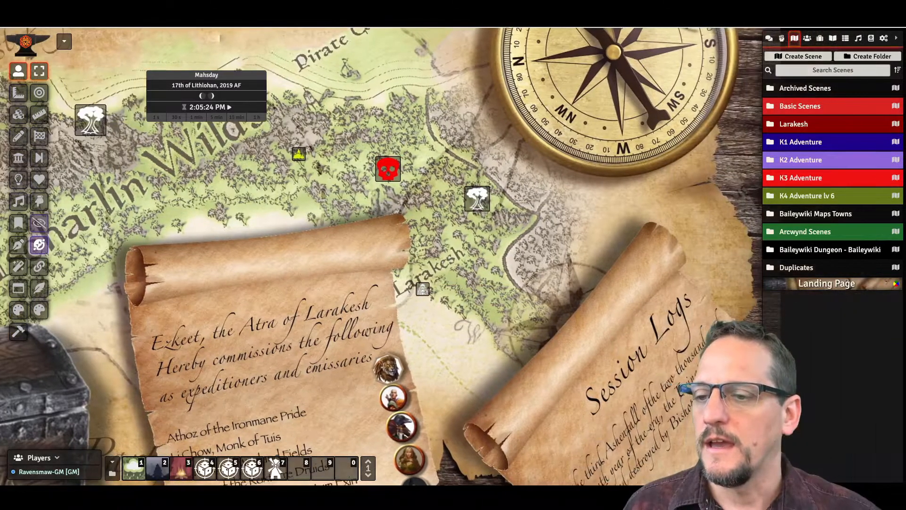
drag(422, 302, 412, 321)
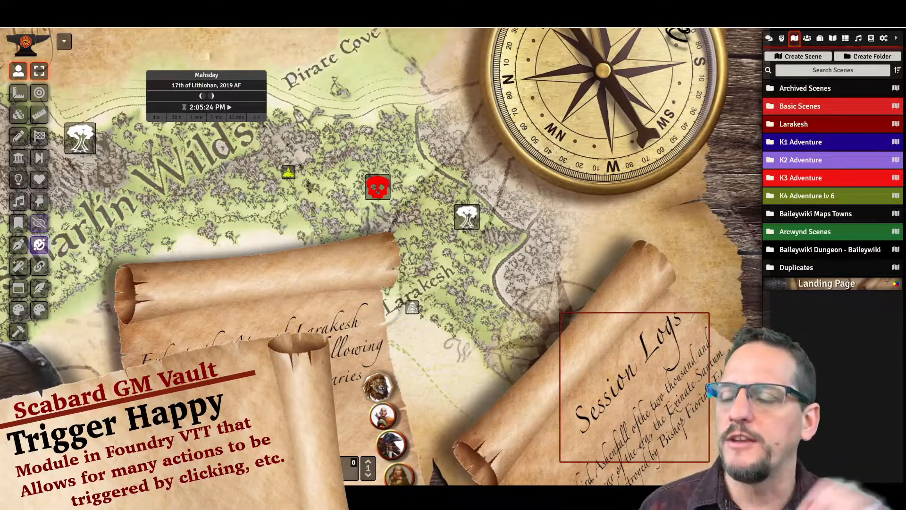
Step: Open the Session Logs handout from its scroll and follow the entry "#1 Lost City of Khaoritan - Session Zero"
click(634, 386)
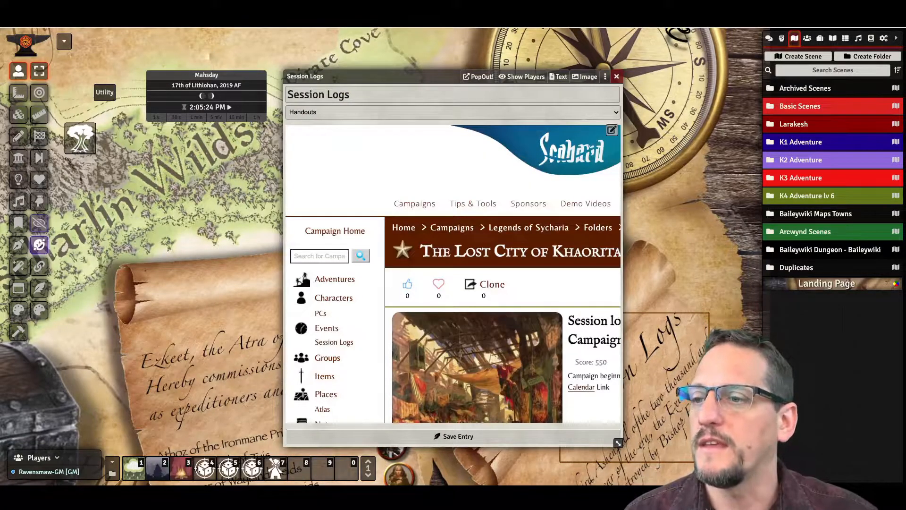
scroll(453, 274, right, 5)
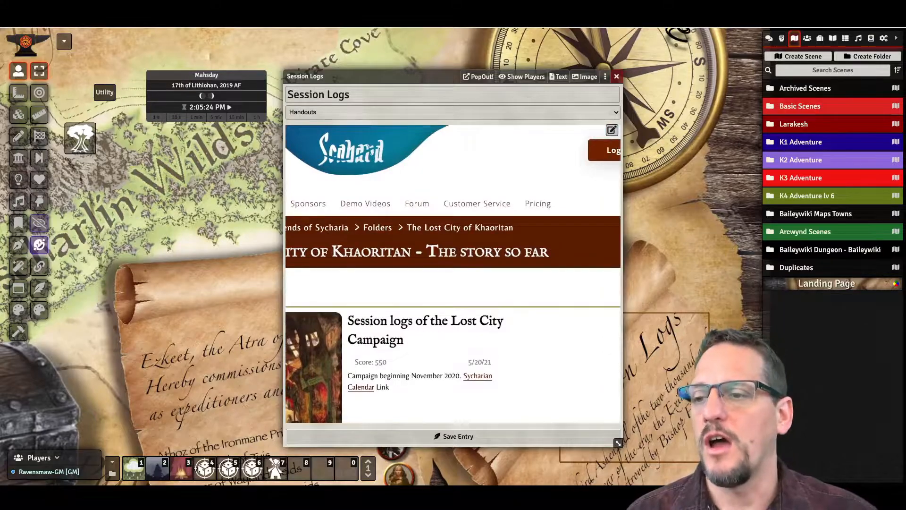
scroll(453, 273, down, 6)
scroll(453, 274, left, 4)
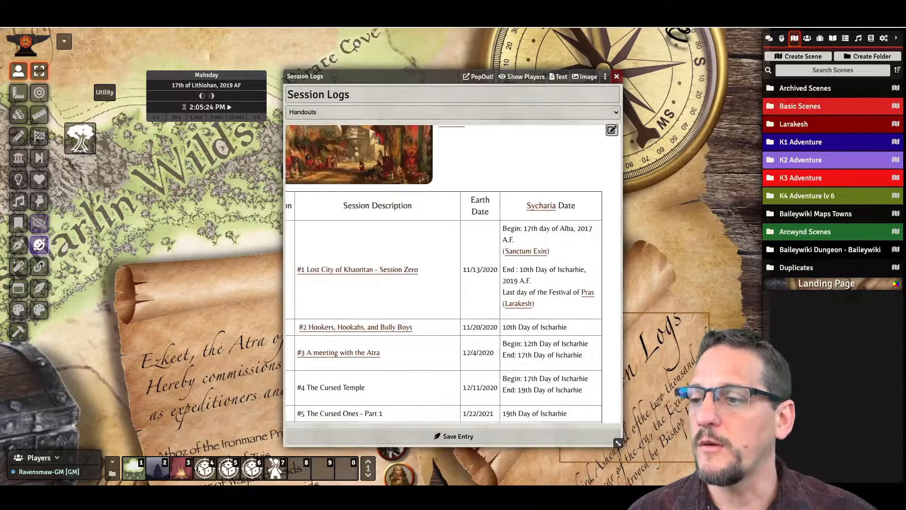
click(450, 269)
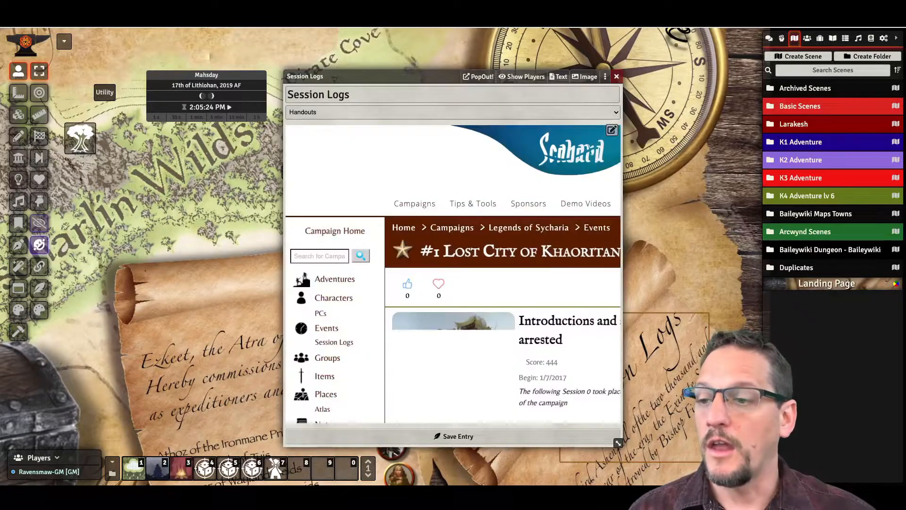
Step: Pop out the Session Logs handout, examine the session table with its Read More section, and close the window
scroll(453, 274, down, 1)
scroll(453, 274, right, 1)
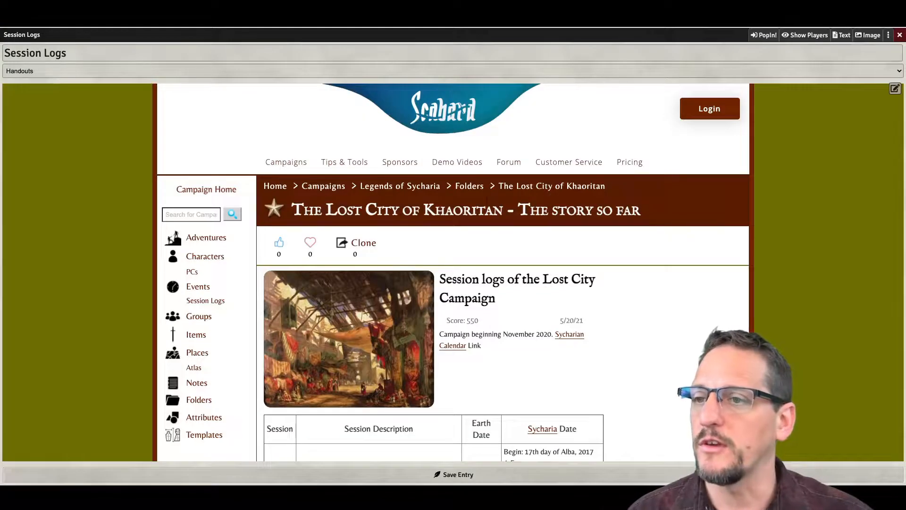
scroll(453, 272, down, 3)
scroll(453, 272, up, 3)
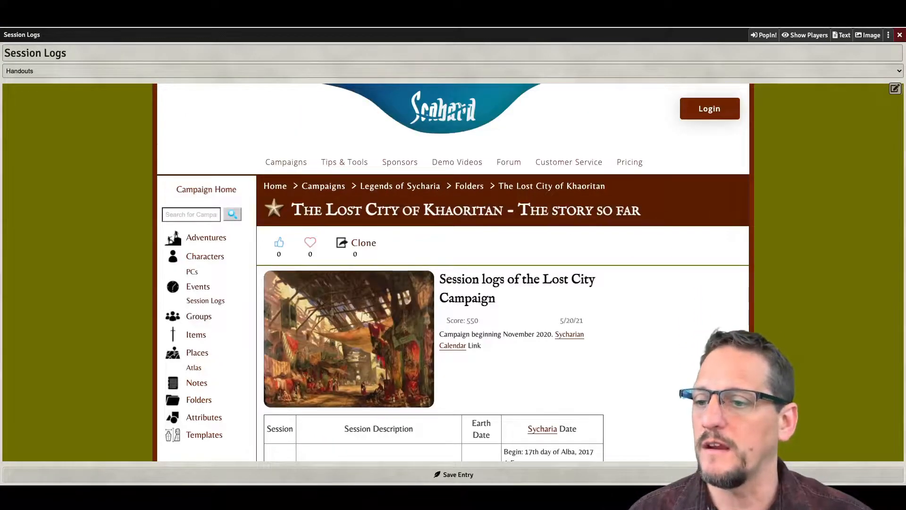
scroll(453, 272, down, 8)
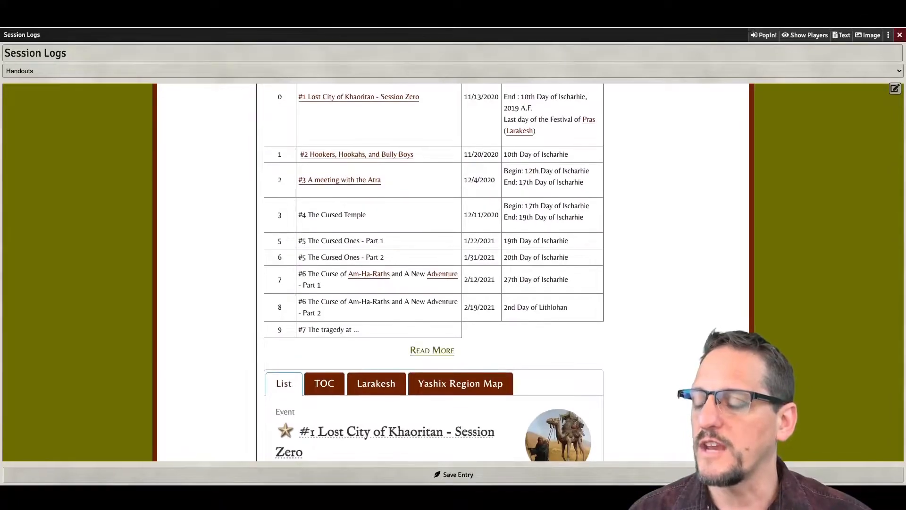
click(432, 349)
scroll(432, 350, down, 6)
scroll(432, 350, up, 10)
scroll(432, 350, up, 4)
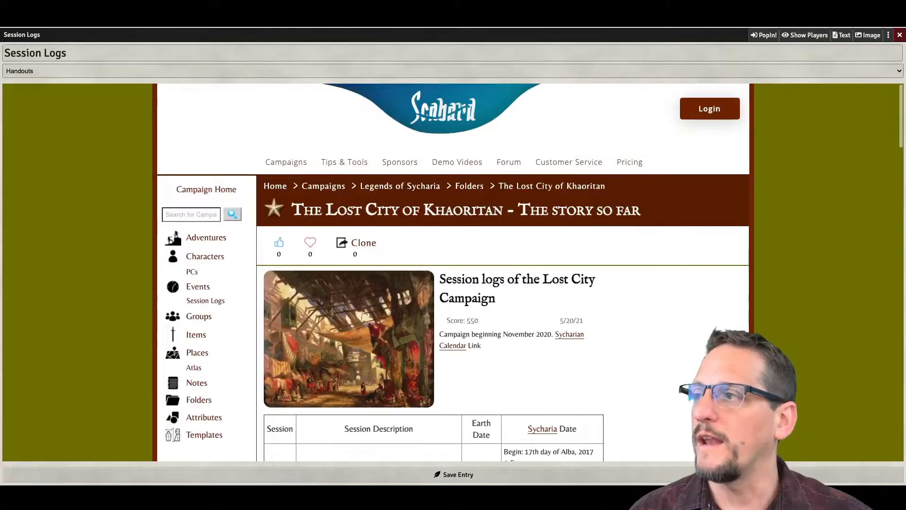
click(899, 35)
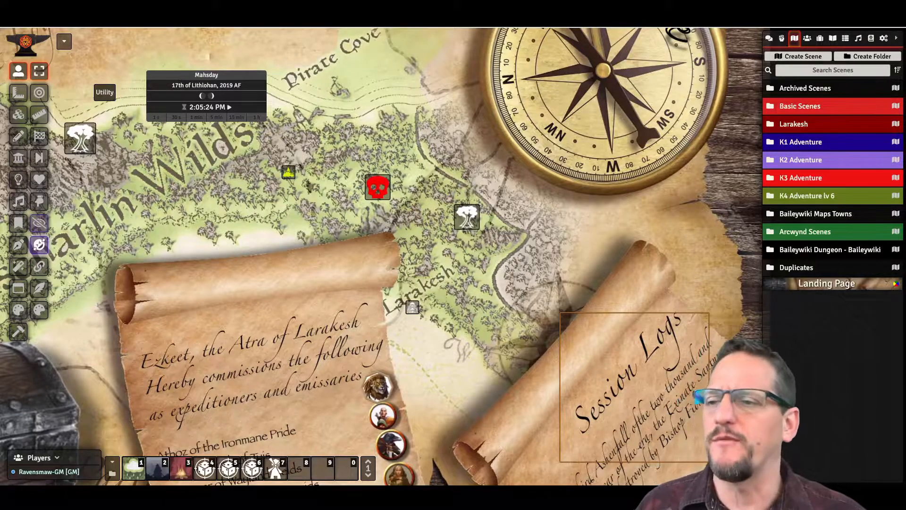
Step: Open the Sycharia handout from the Lore compass on the landing page and enlarge its window
scroll(453, 256, up, 6)
scroll(453, 256, down, 13)
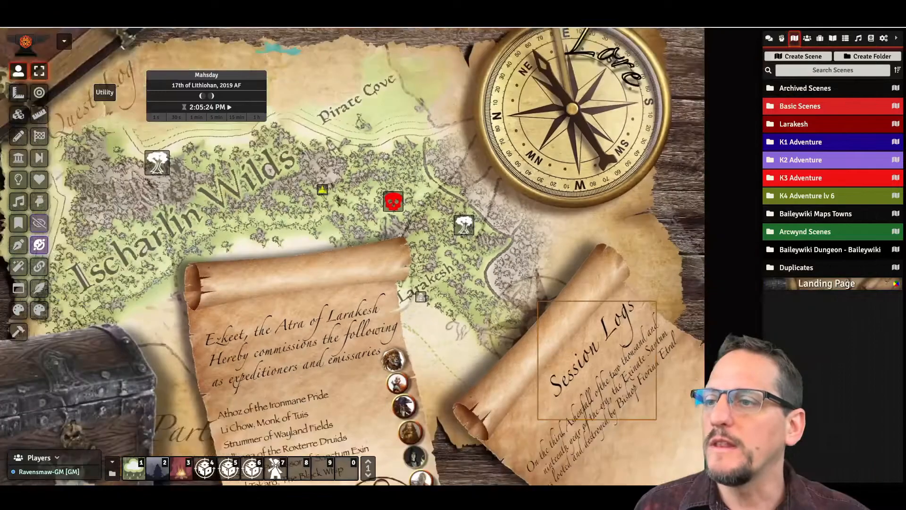
drag(453, 257, 439, 297)
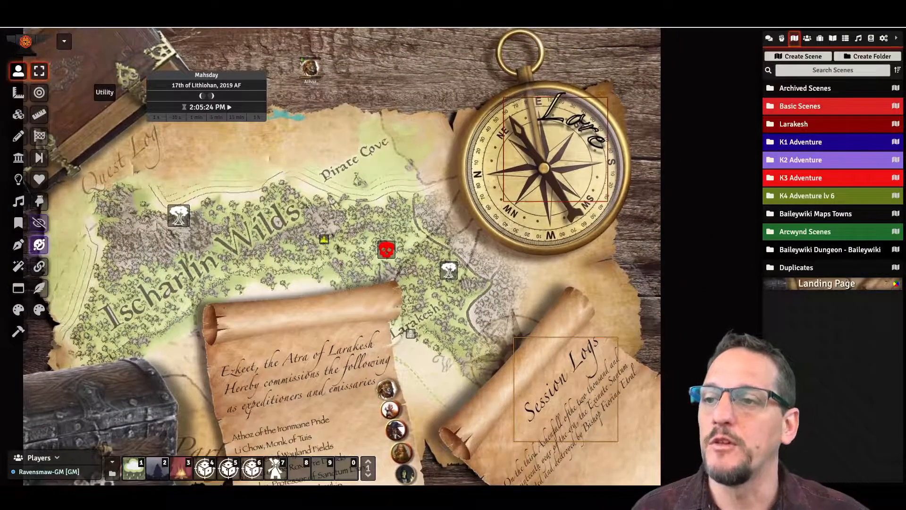
double_click(556, 150)
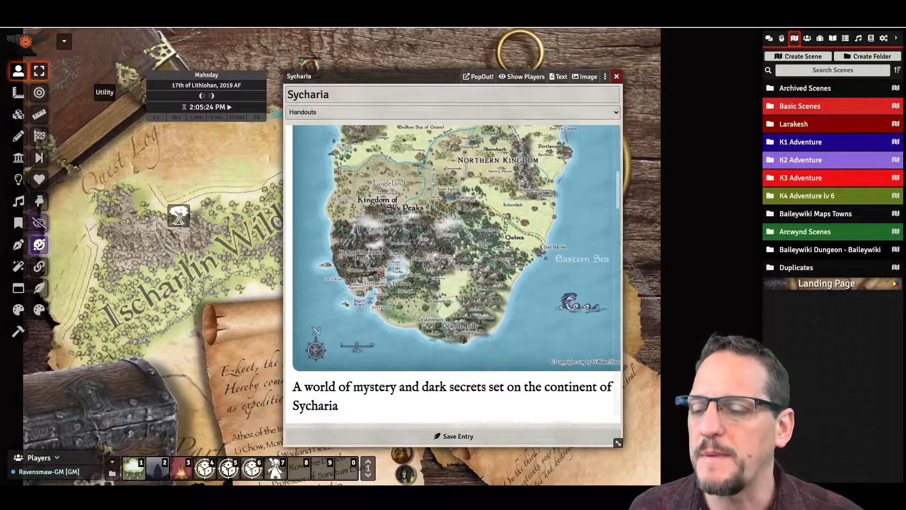
drag(618, 443, 671, 430)
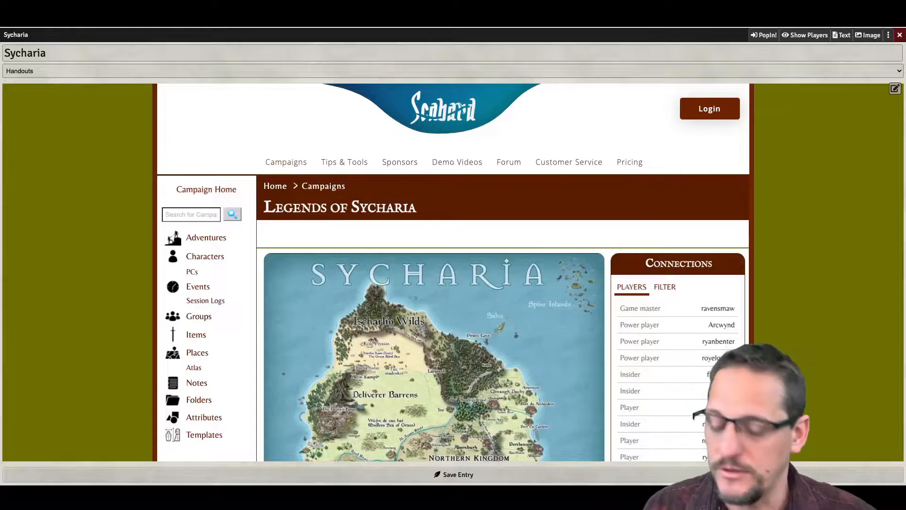
Step: Search the Legends of Sycharia campaign for "calendar"
text(calendar)
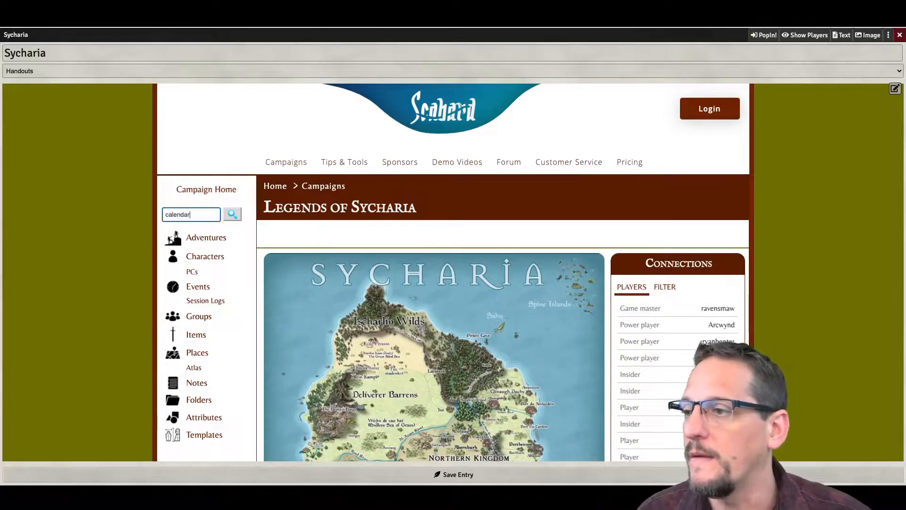
key(Return)
scroll(406, 198, down, 1)
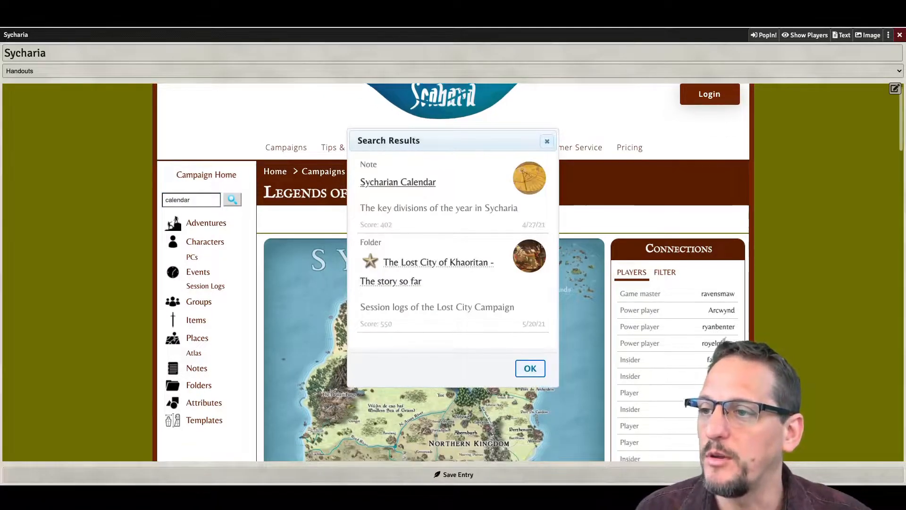
Step: Open the Sycharian Calendar note, expand its full month and holiday table, and close the Sycharia handout after reviewing it
click(397, 175)
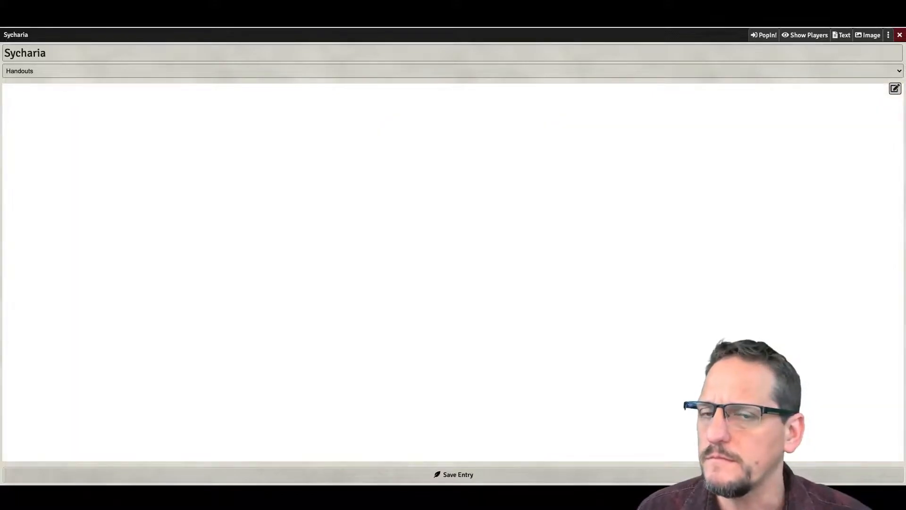
scroll(453, 272, down, 5)
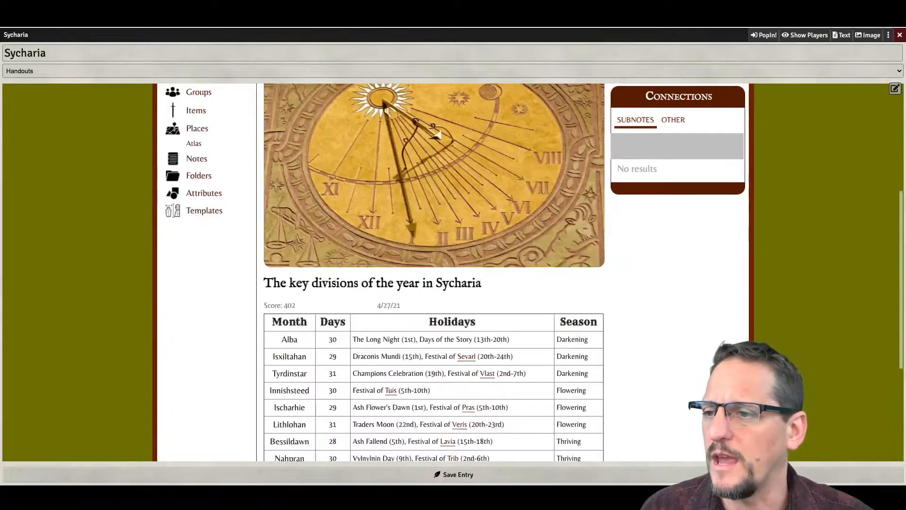
scroll(435, 134, down, 3)
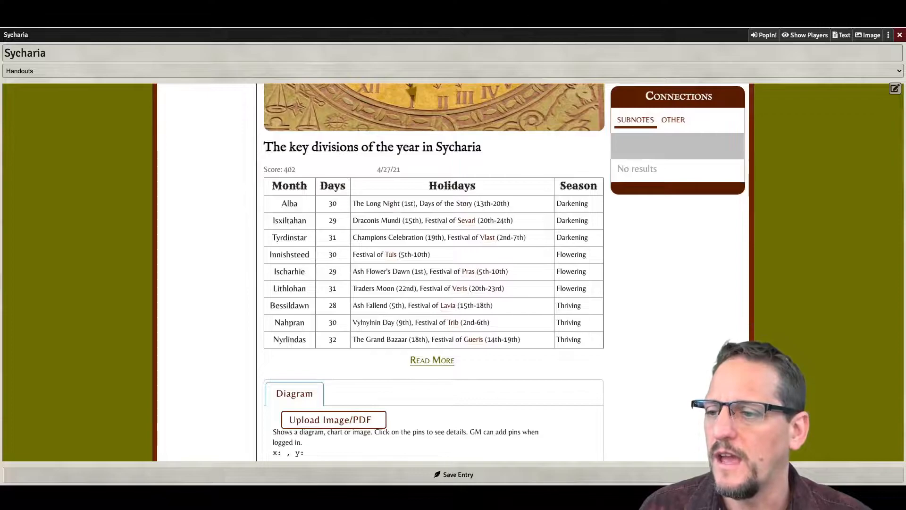
click(432, 359)
scroll(432, 273, down, 3)
scroll(433, 272, up, 3)
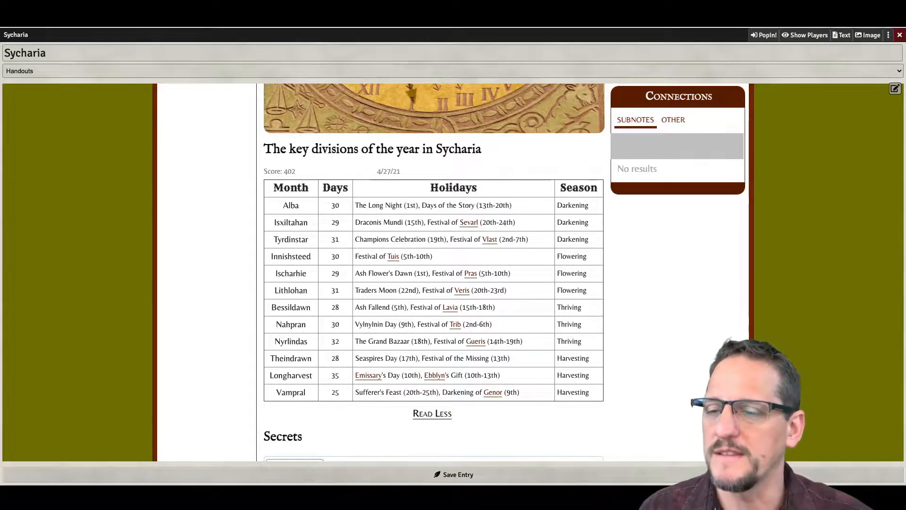
scroll(437, 358, up, 10)
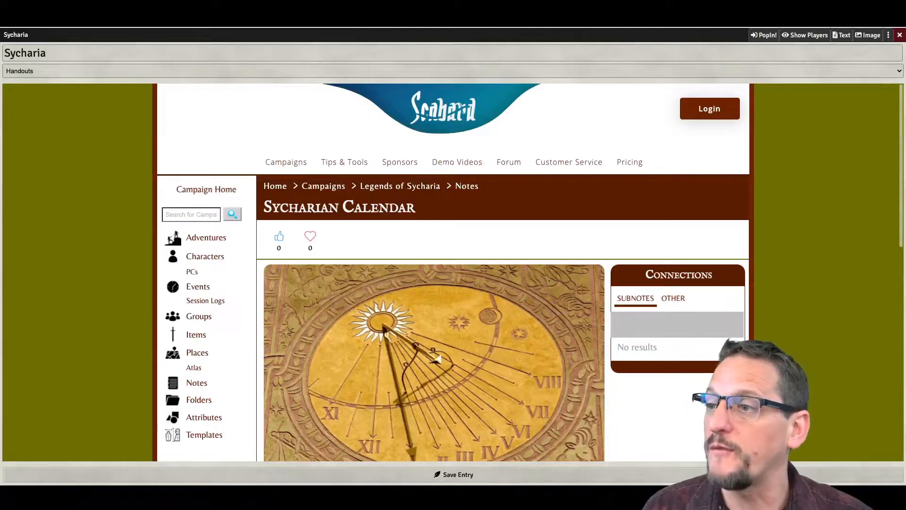
key(Escape)
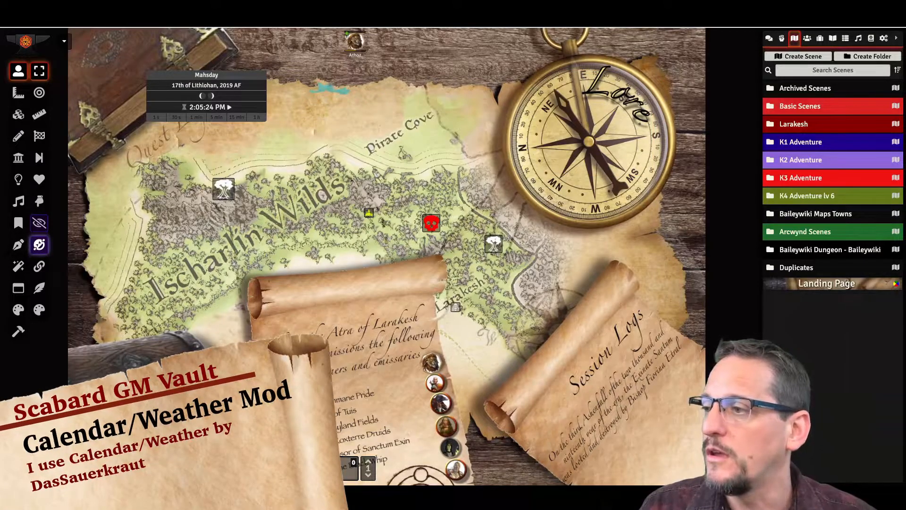
Step: Hide the Calendar/Weather display and show it again through the journal note controls
click(18, 223)
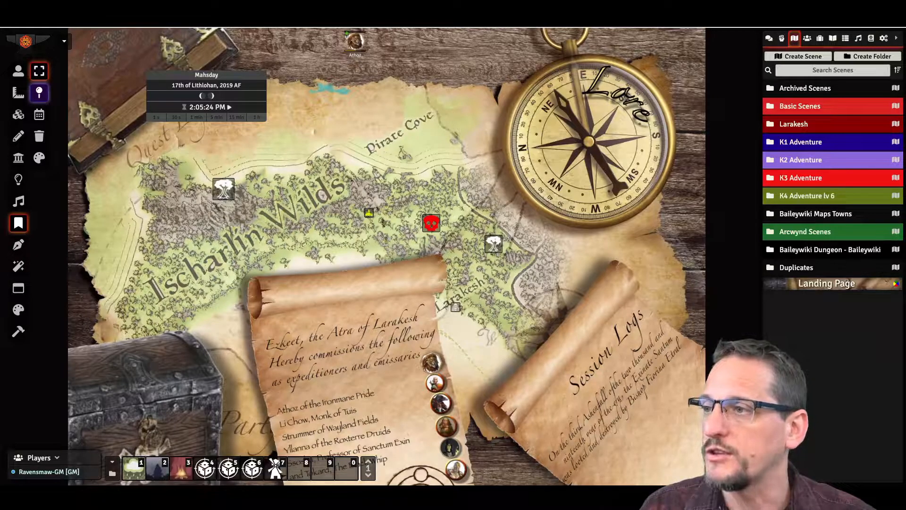
click(39, 115)
click(39, 114)
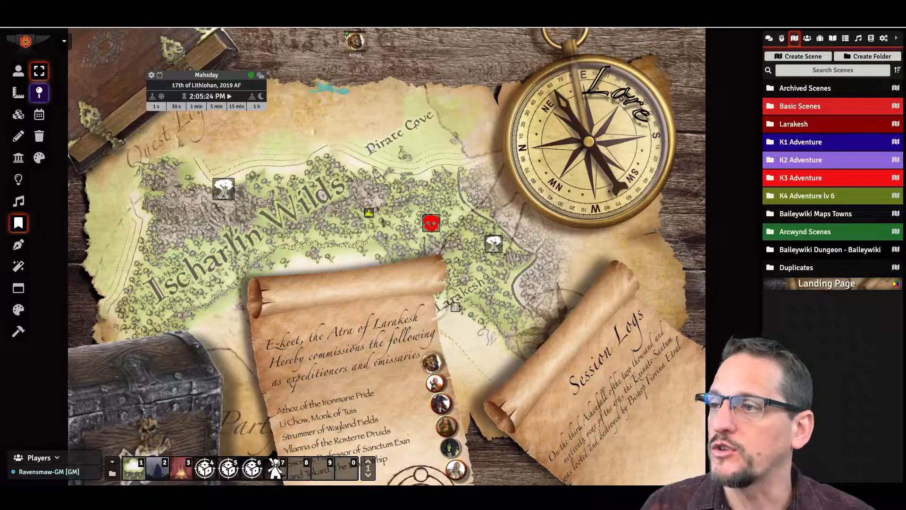
Step: Open the Calendar Weather Settings, review the custom weekdays and months, and close the window
click(151, 75)
scroll(451, 264, down, 2)
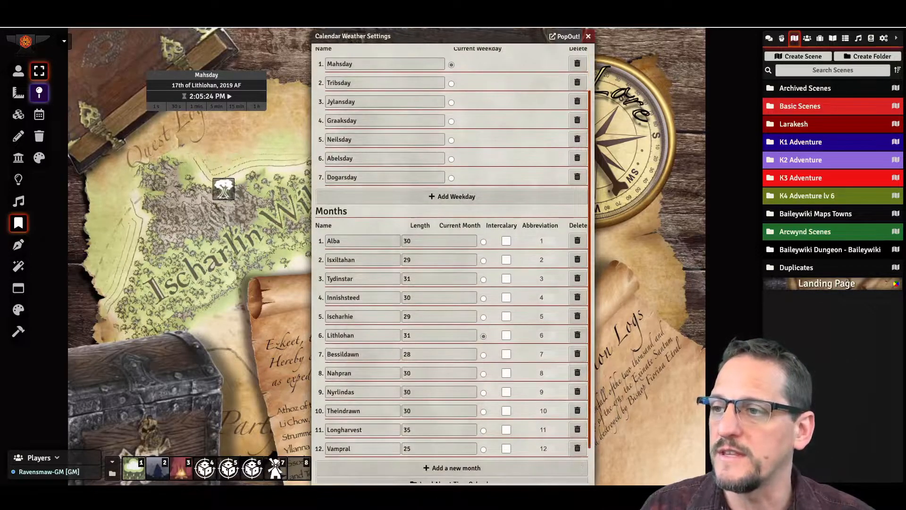
scroll(452, 264, up, 2)
scroll(452, 264, down, 2)
scroll(452, 264, down, 1)
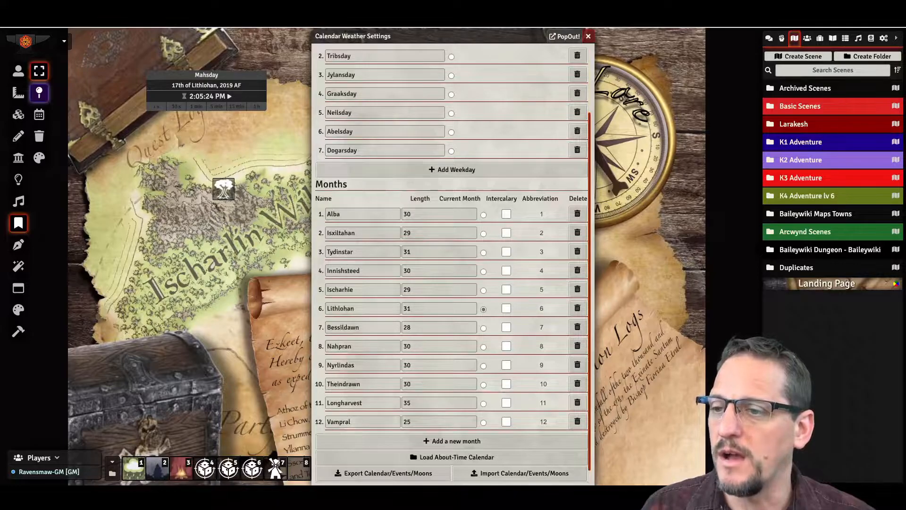
scroll(452, 264, down, 1)
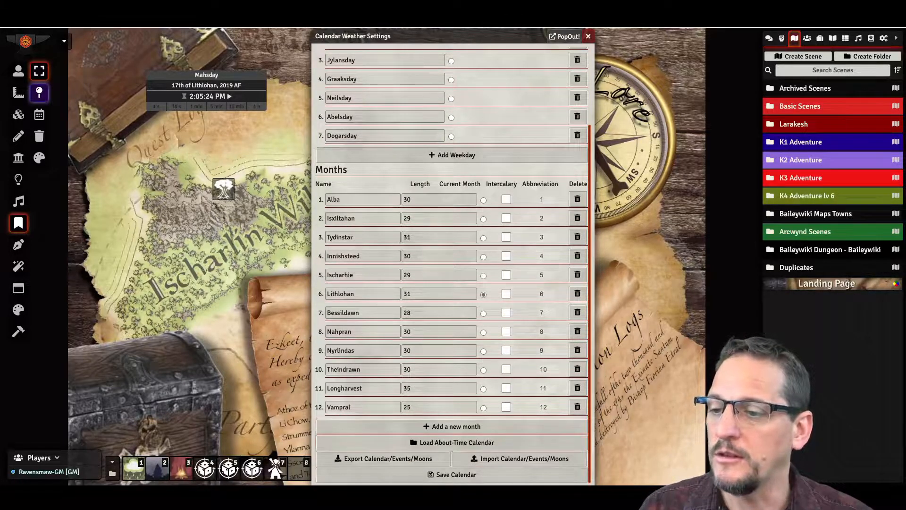
scroll(452, 264, up, 3)
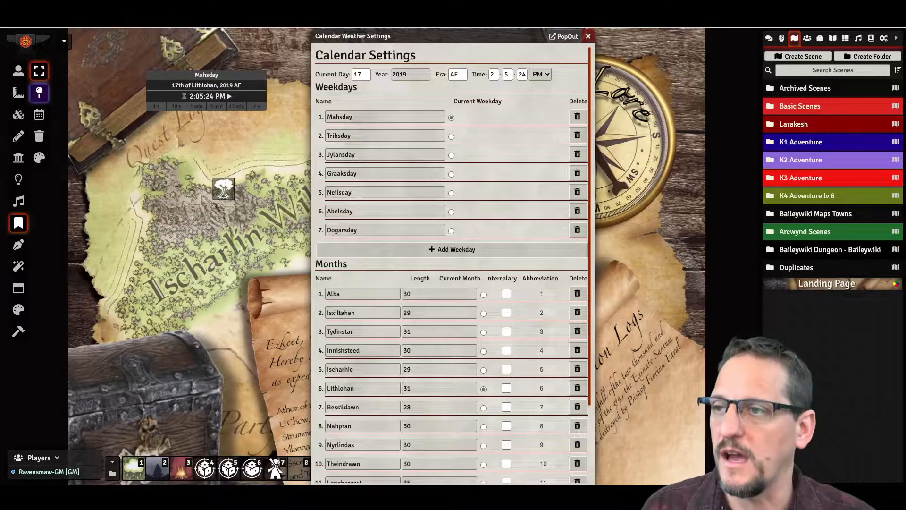
key(Escape)
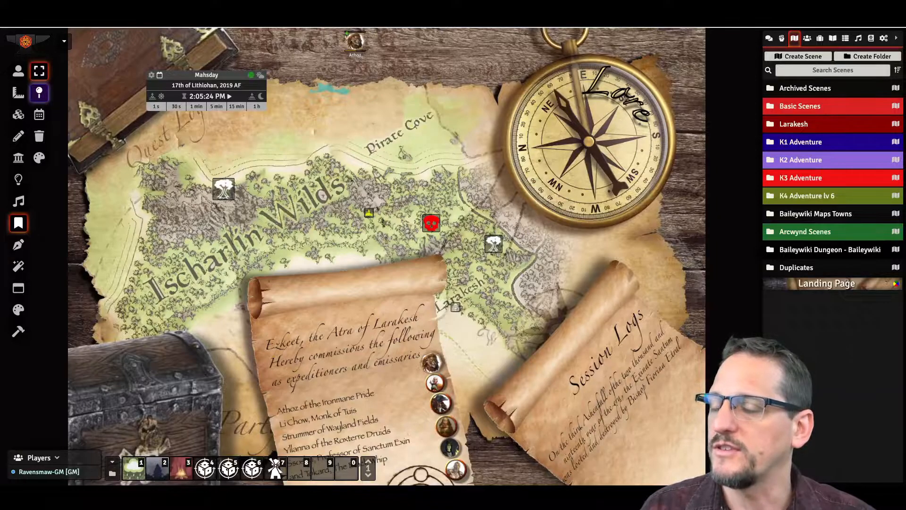
Step: Open the Calendar Weather Events, expand Moons, Seasons and Reoccuring Events, review their entries, and close the window
click(160, 74)
click(337, 238)
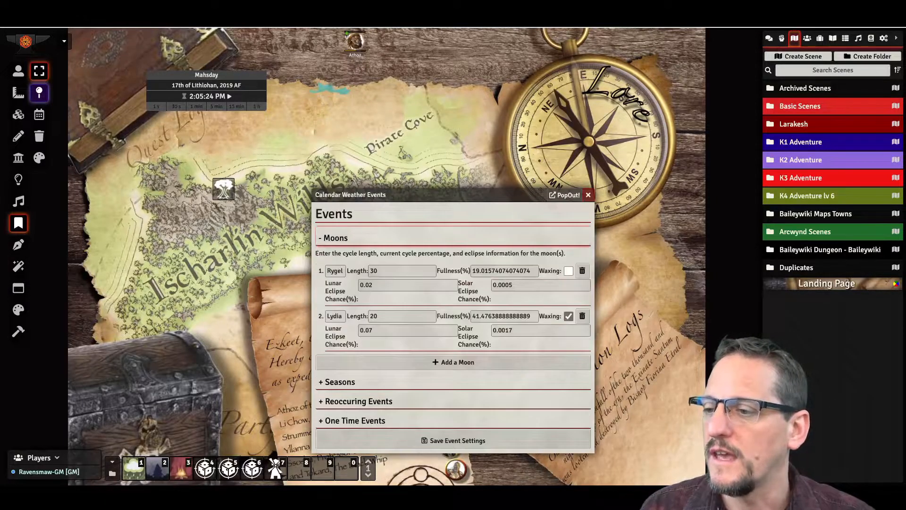
click(337, 382)
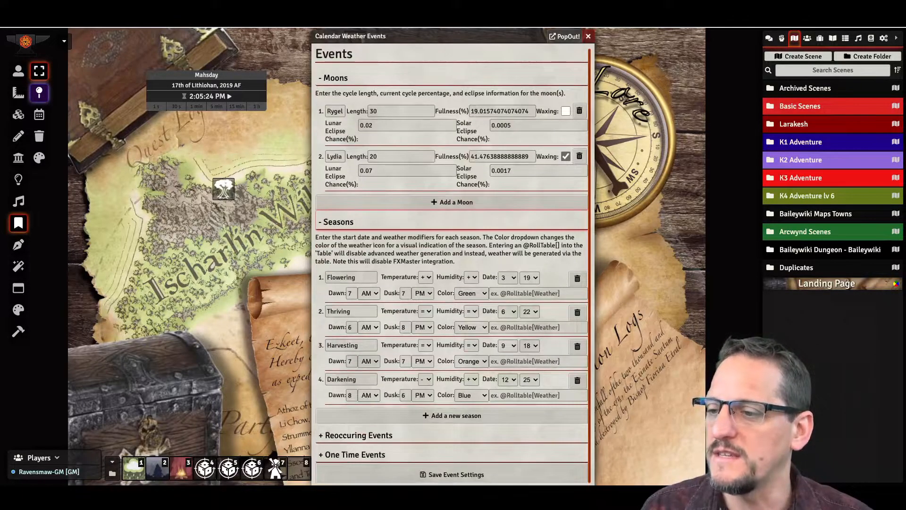
click(337, 435)
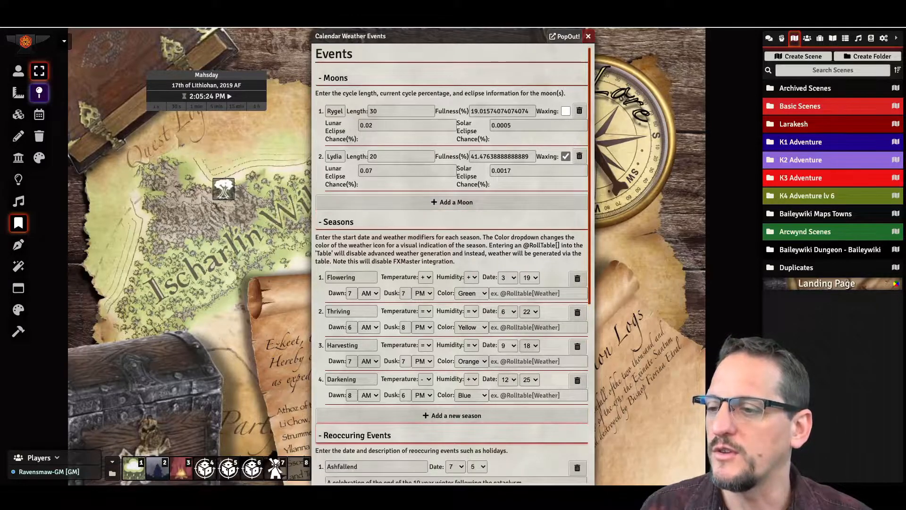
scroll(337, 435, down, 5)
scroll(452, 265, down, 1)
scroll(452, 265, up, 6)
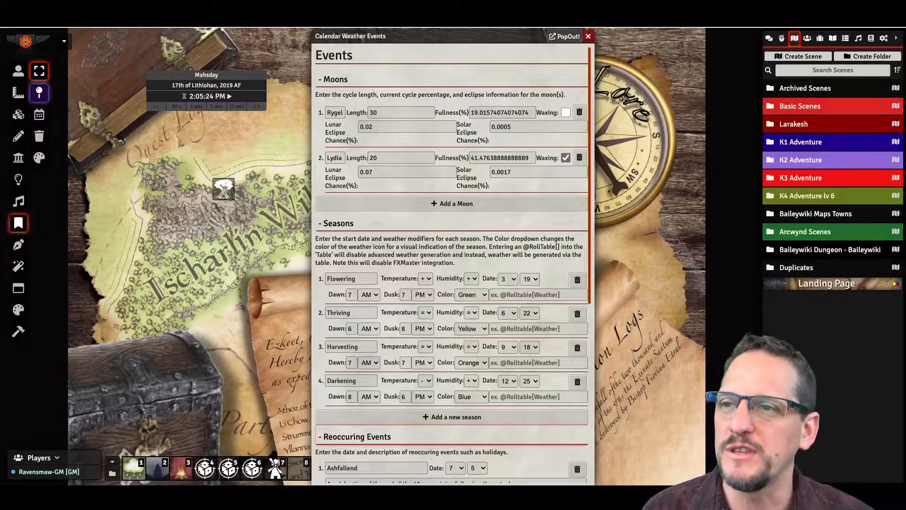
key(Escape)
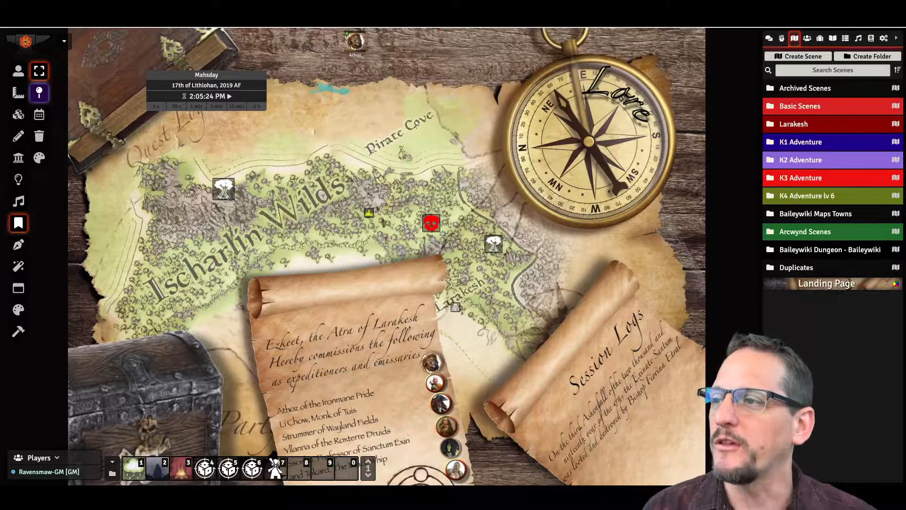
Step: Show the calendar's weather readout and the chat log, and regenerate the Temperate climate's weather twice
click(260, 75)
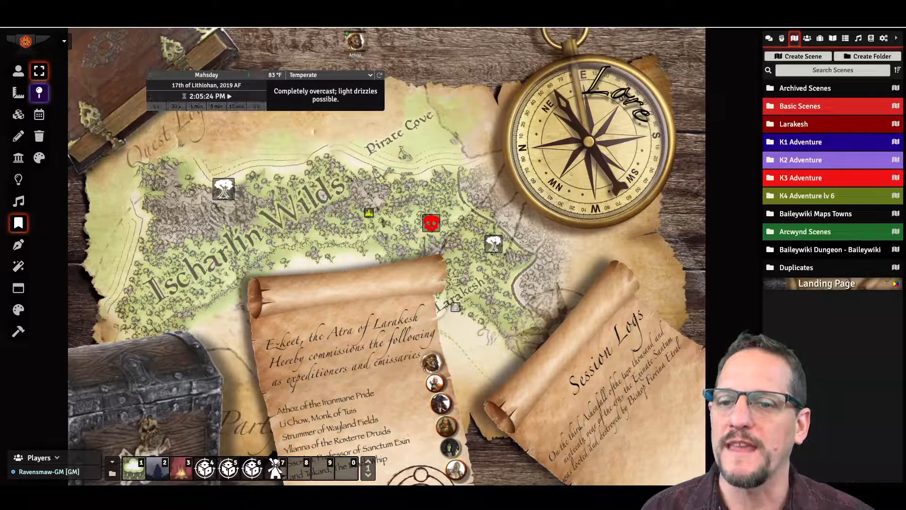
click(769, 38)
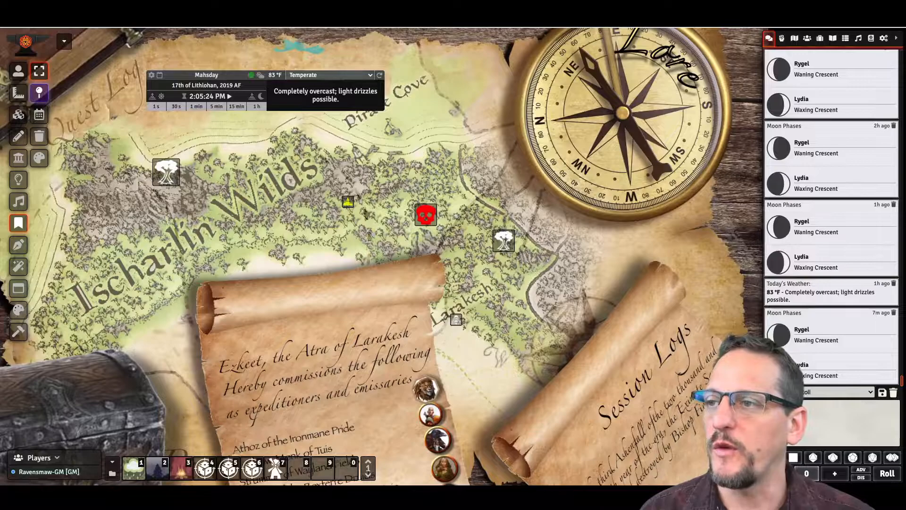
click(380, 75)
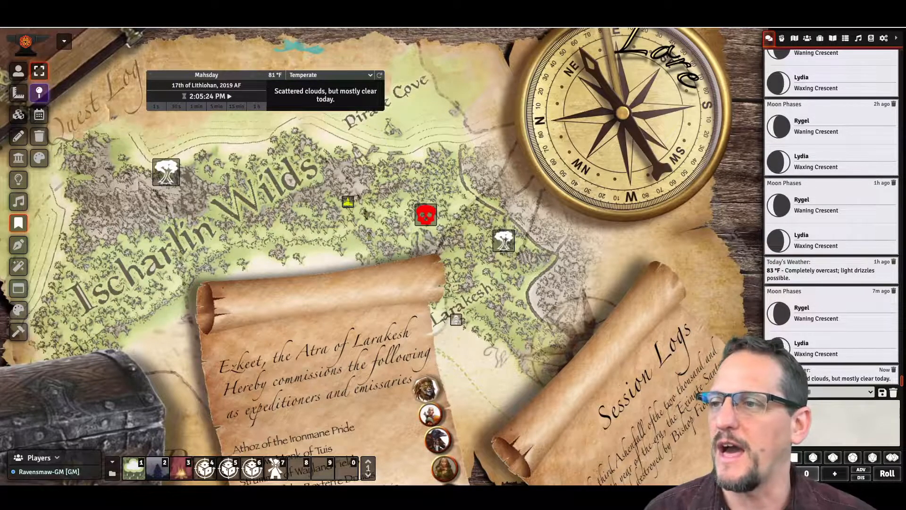
click(379, 75)
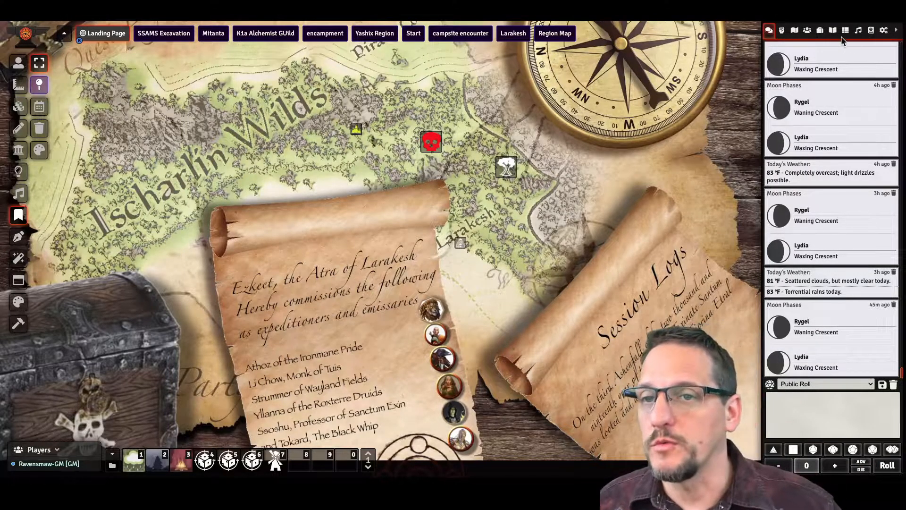
Step: Open Module Management, look through the installed modules including Inline Webviewer, and close the window
click(884, 31)
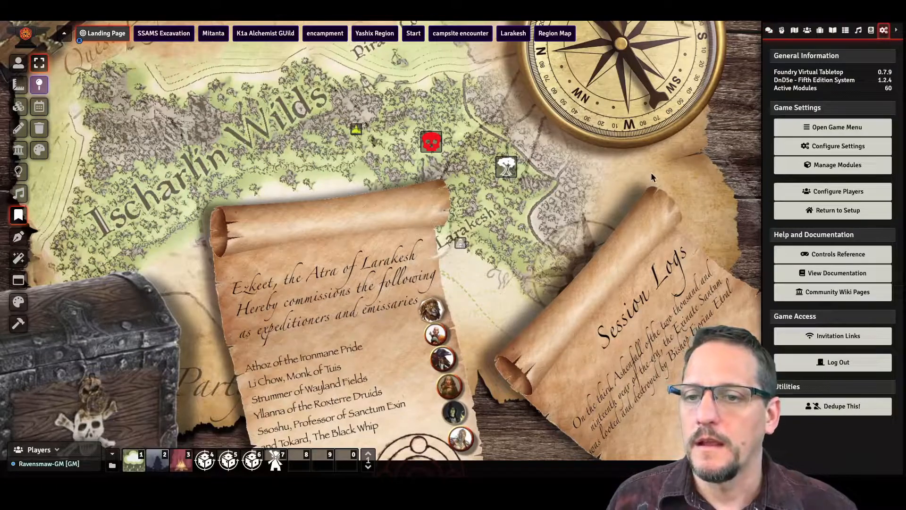
click(821, 166)
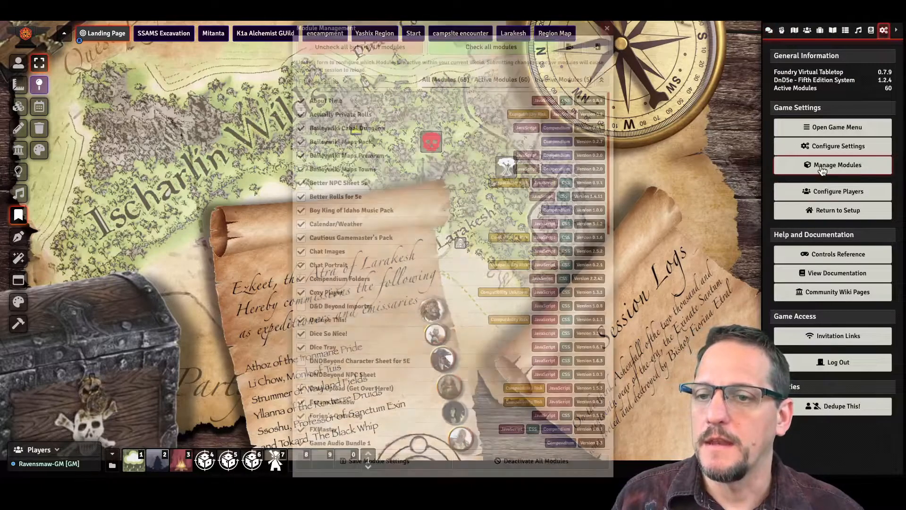
scroll(334, 259, down, 1)
scroll(334, 258, down, 5)
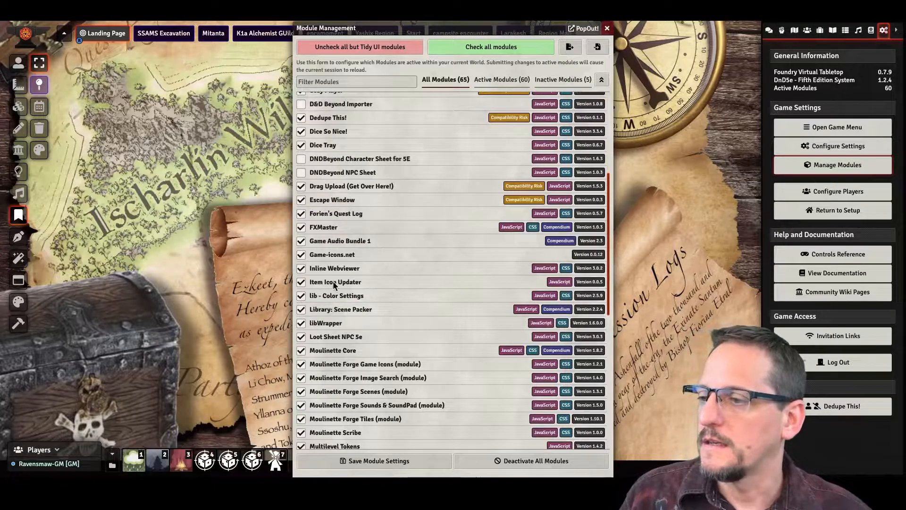
scroll(322, 272, up, 6)
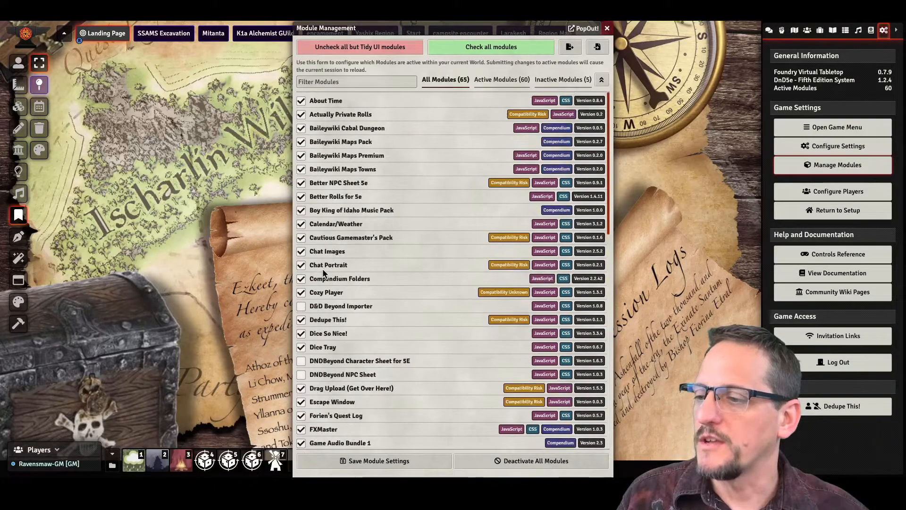
click(607, 29)
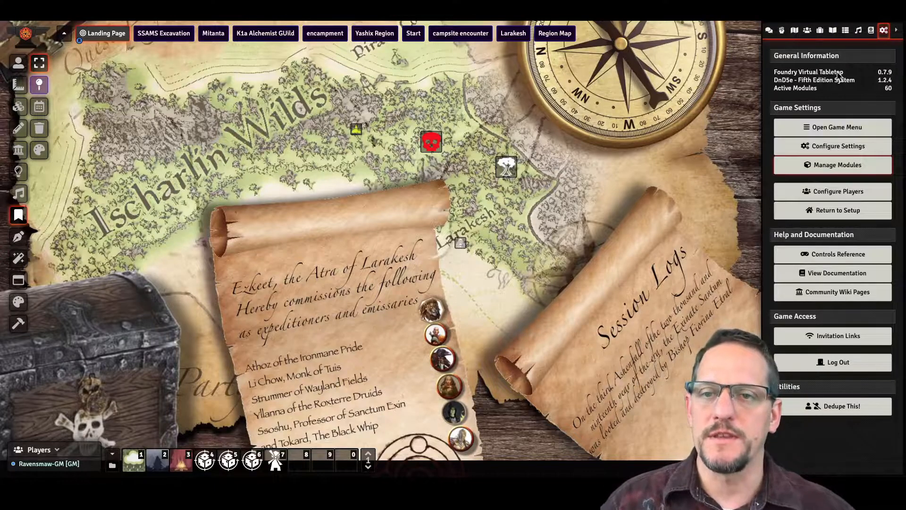
Step: Open the webviewer's Send url dialog and make its Url field ready for input
click(19, 281)
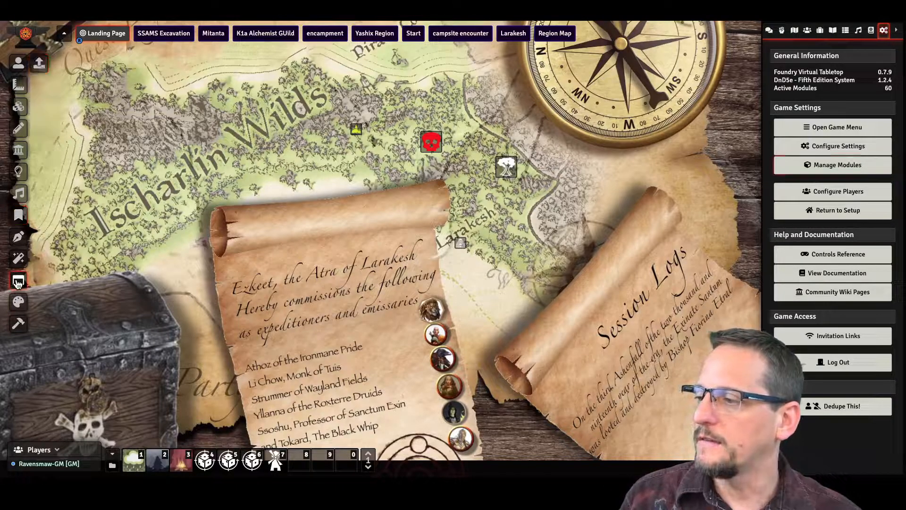
click(39, 65)
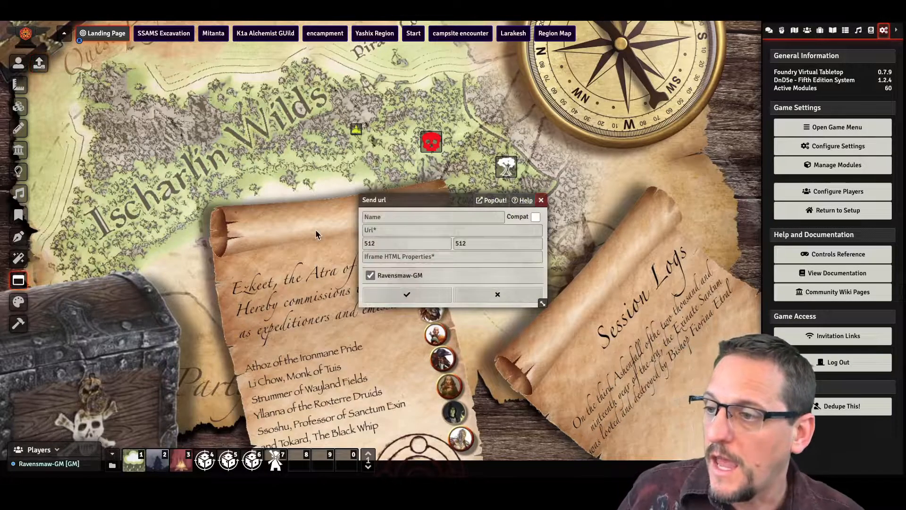
click(390, 230)
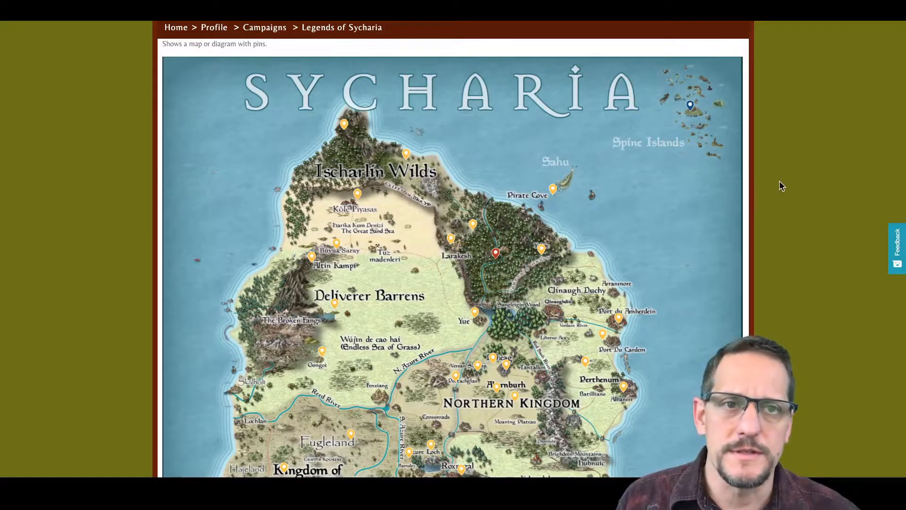
Step: Switch to the Legends of Sycharia campaign page on Scabard and display its pinned Sycharia map
scroll(780, 180, up, 1)
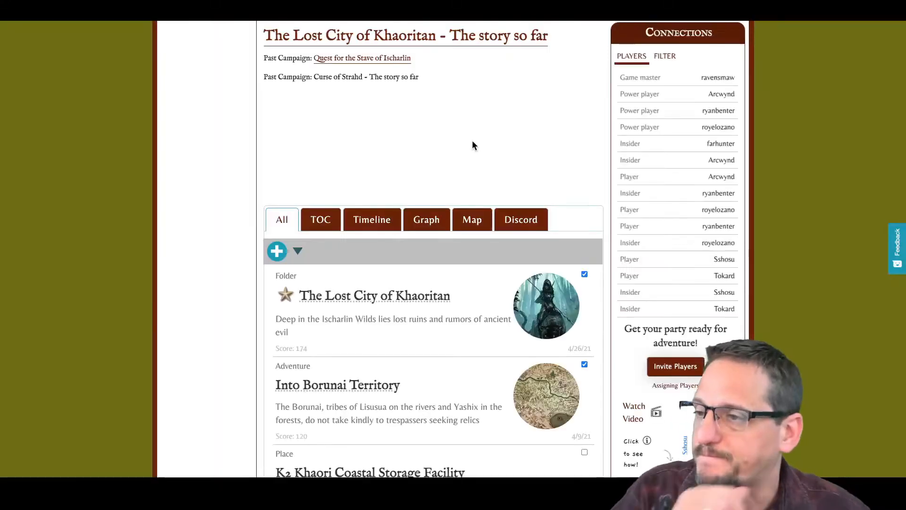
scroll(472, 147, down, 1)
scroll(470, 149, up, 10)
scroll(466, 156, down, 6)
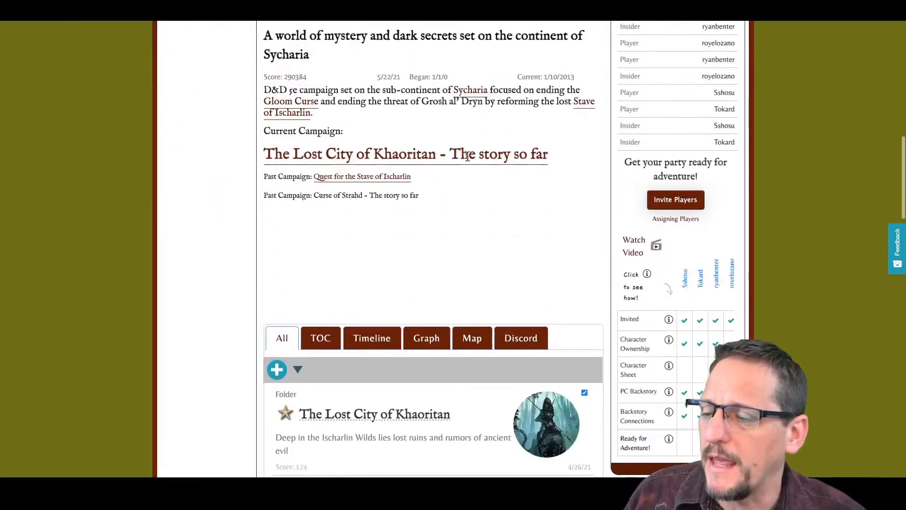
scroll(466, 155, down, 3)
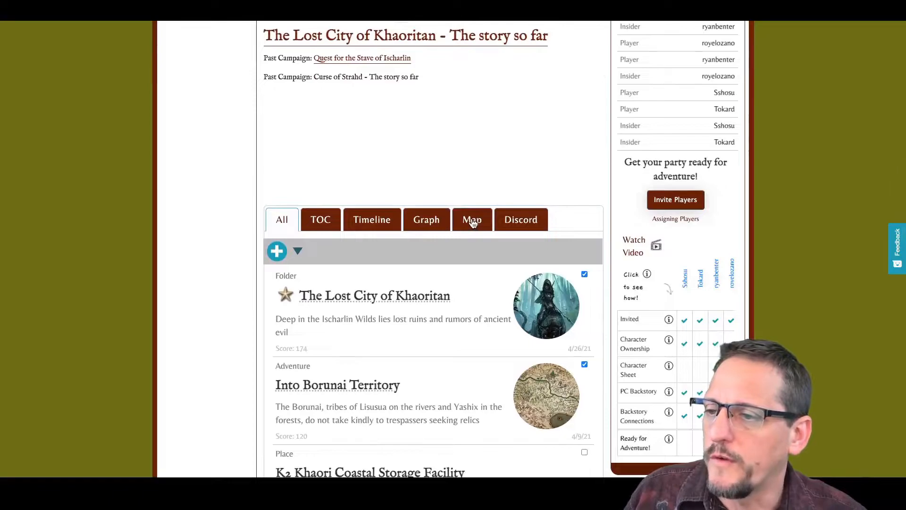
click(472, 221)
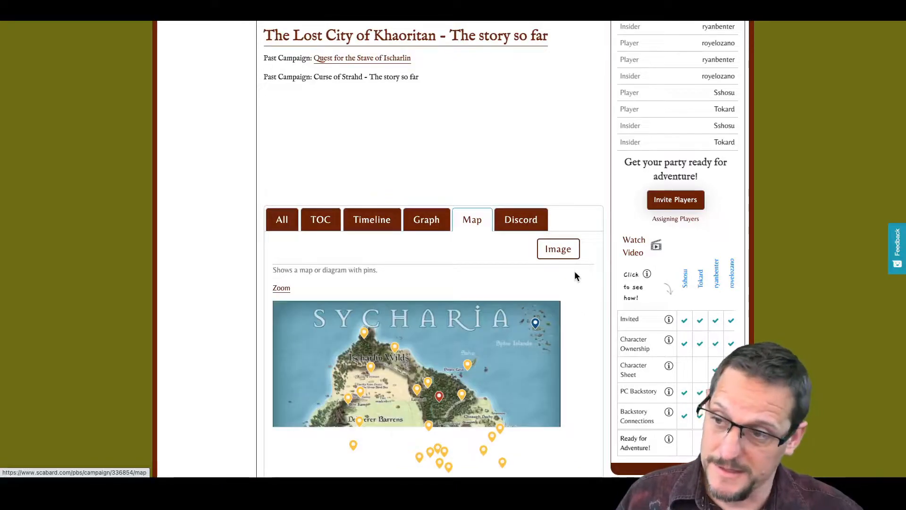
scroll(575, 277, down, 3)
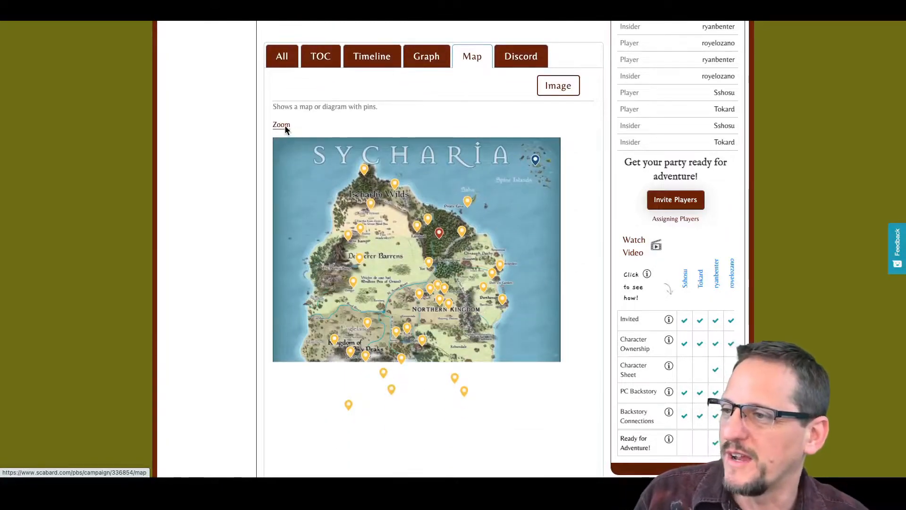
Step: Open the zoomed view of the Sycharia map on Scabard, then switch back to the Send url dialog in Foundry VTT
click(284, 126)
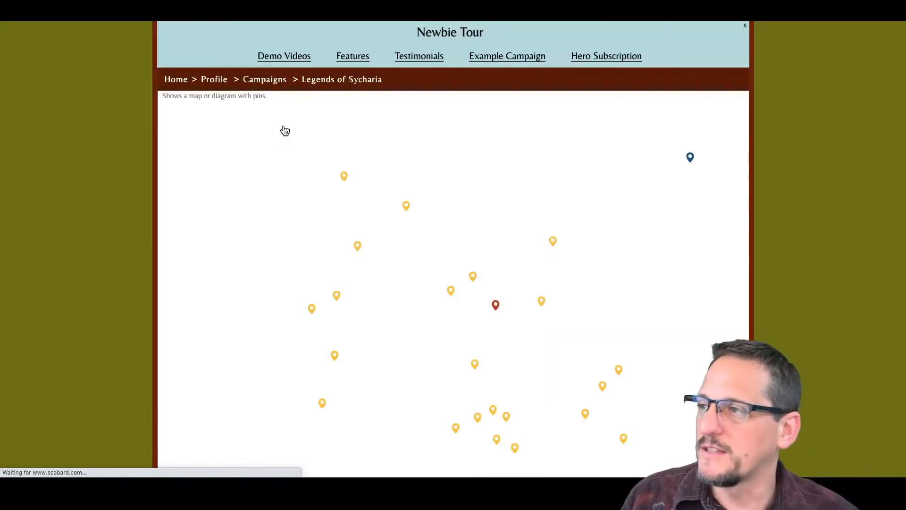
click(742, 25)
click(532, 47)
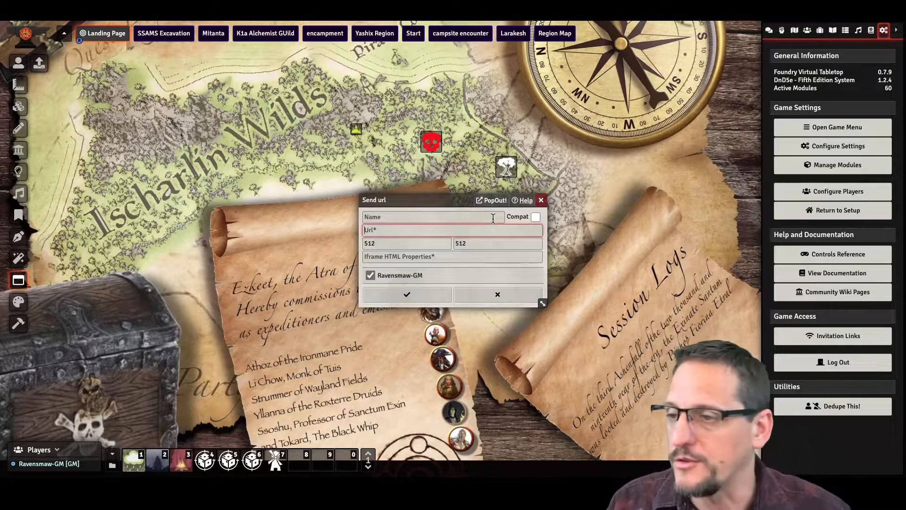
click(442, 229)
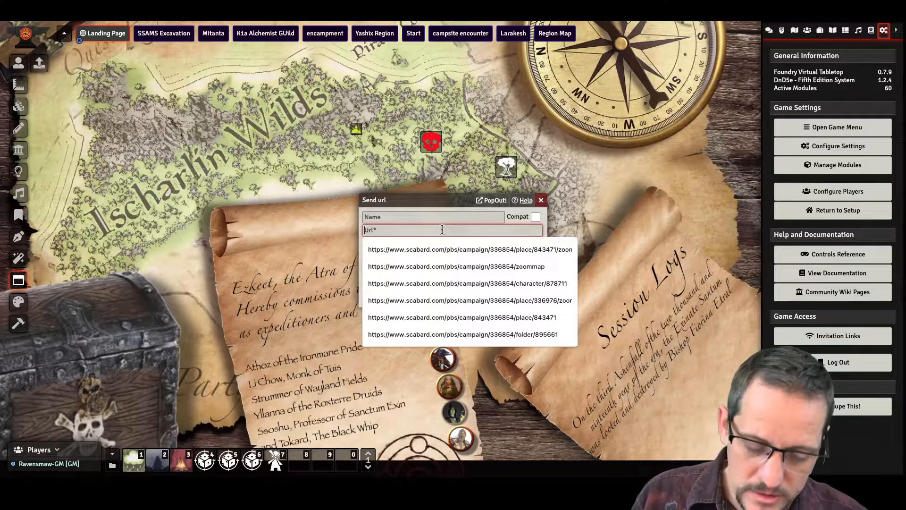
click(456, 266)
click(433, 217)
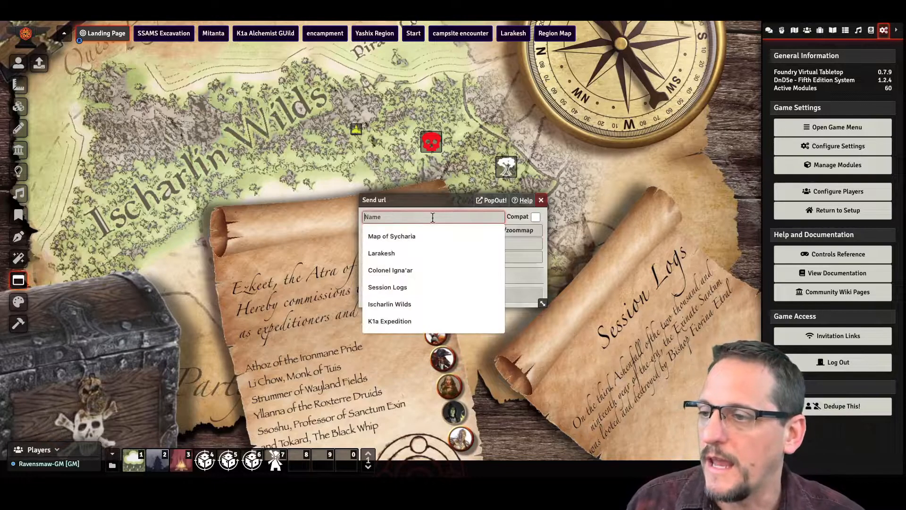
click(406, 235)
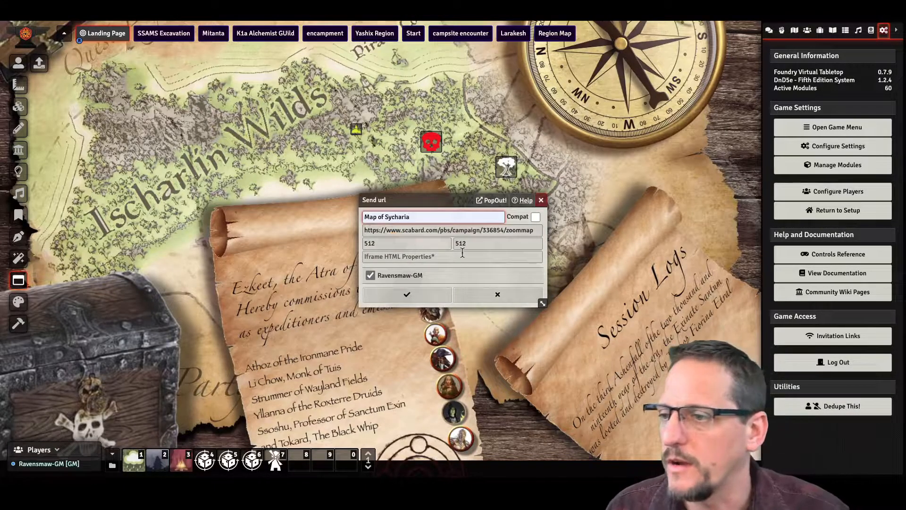
Step: Set the webviewer's two size values to 1000 and 1000 and submit the Send url dialog to display the map
double_click(404, 241)
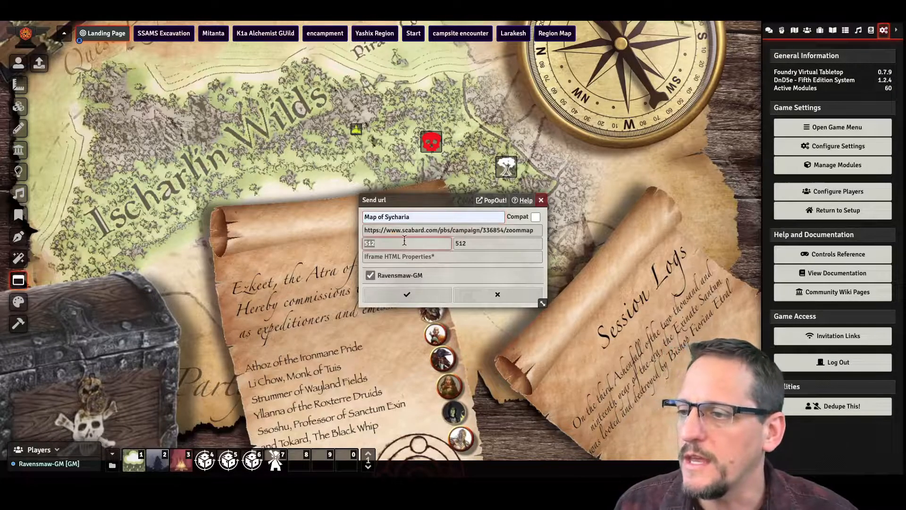
text(1000)
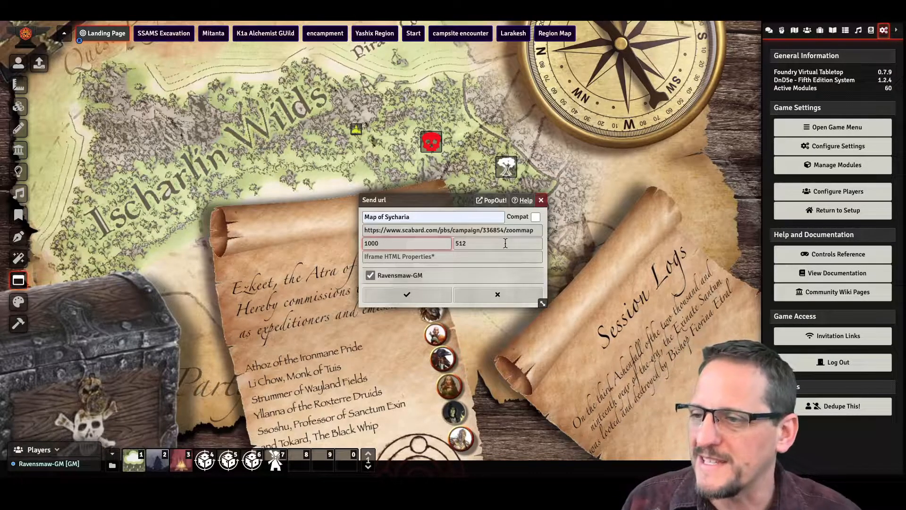
key(Tab)
text(1)
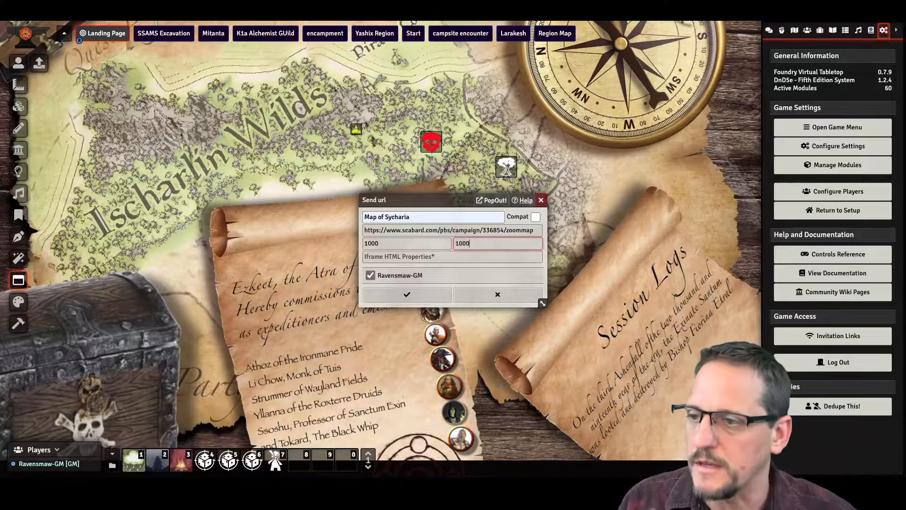
click(418, 294)
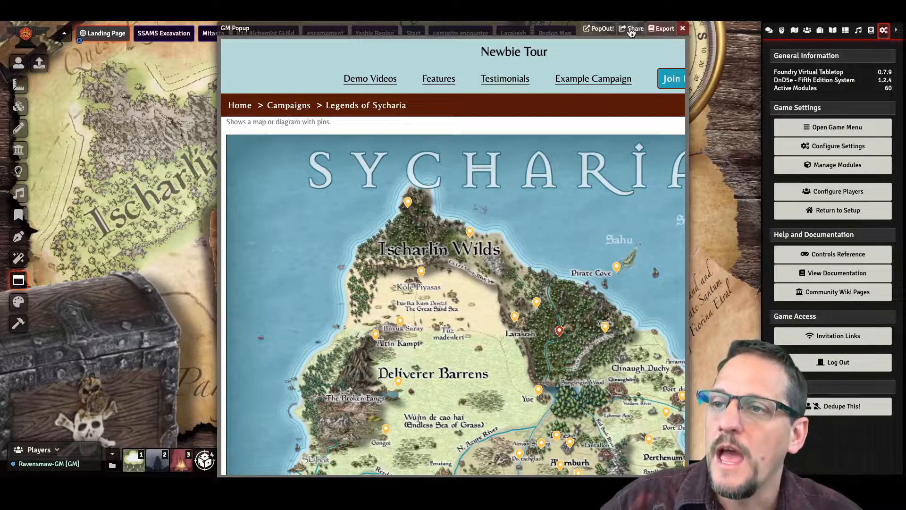
Step: Export the displayed map webview to a journal entry, rename the entry as Sycharia, and save it
click(661, 29)
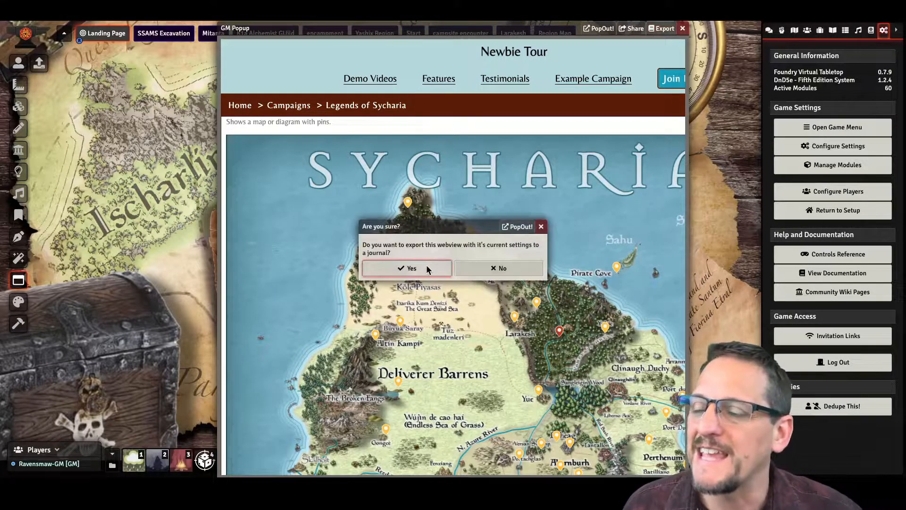
click(426, 267)
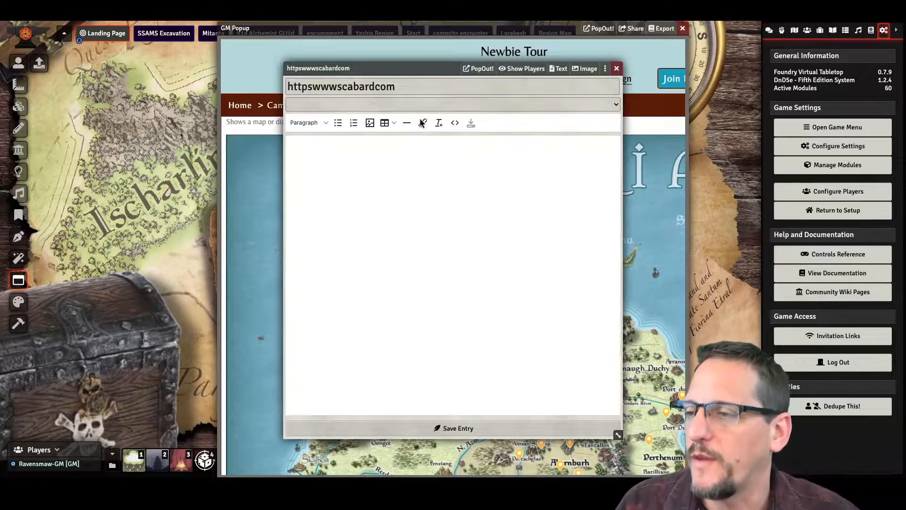
double_click(332, 88)
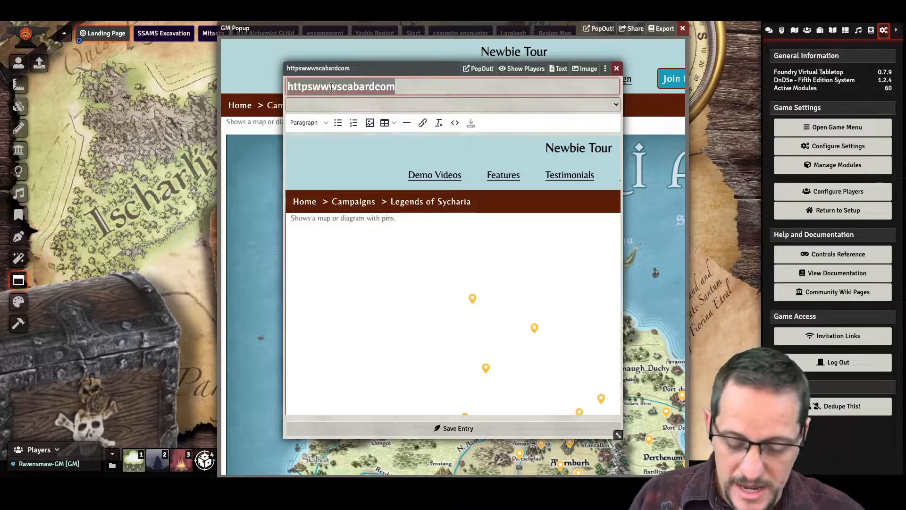
text(Sycharia)
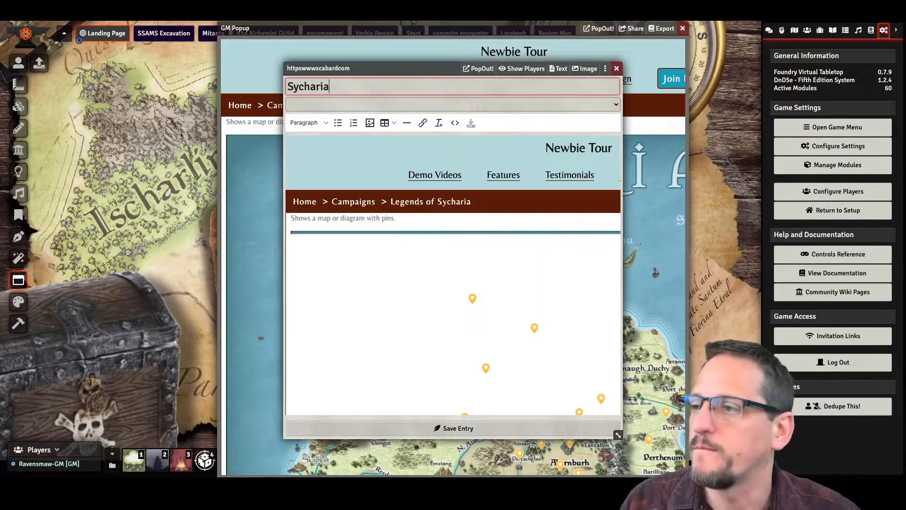
click(473, 429)
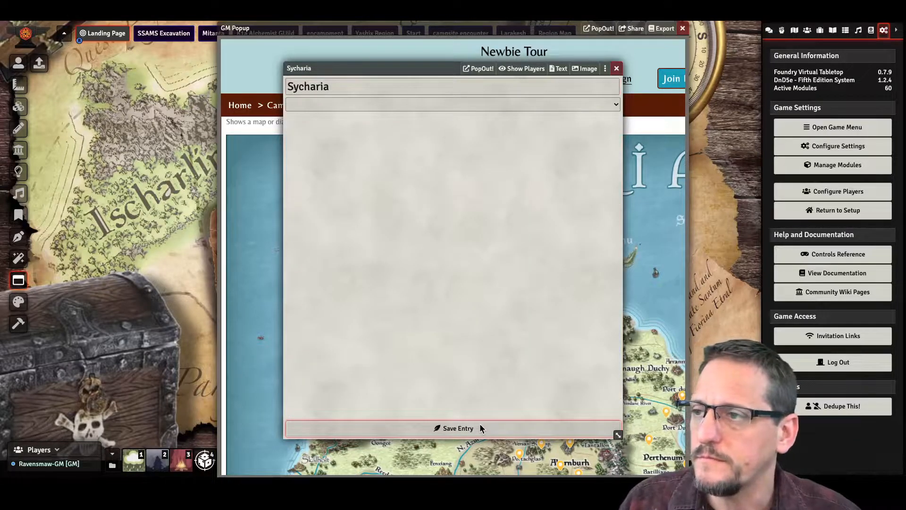
Step: Check the Sycharia entry's folder choices, keep the folder blank, save the entry, and close it and the map popup
click(569, 111)
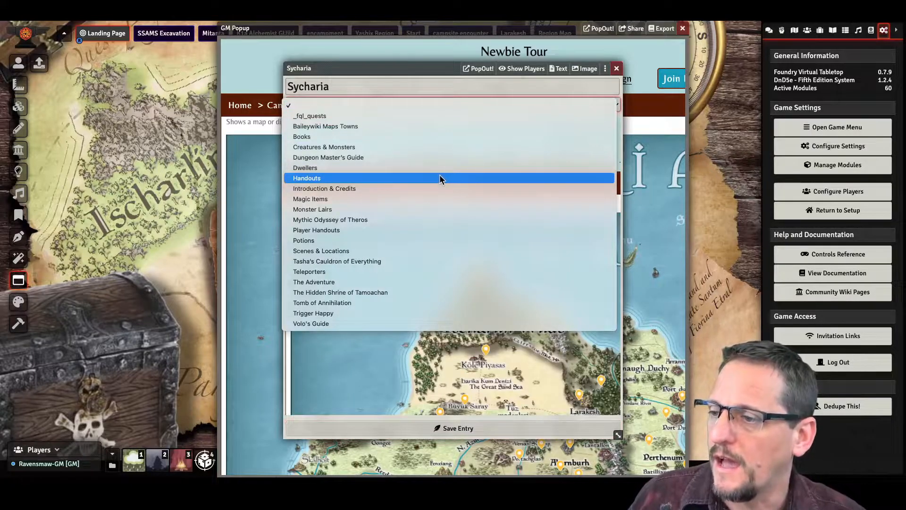
click(401, 105)
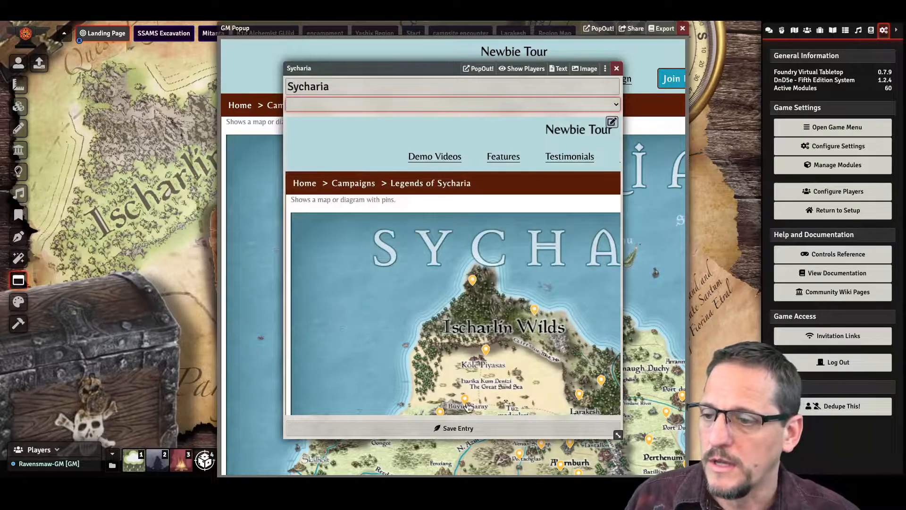
click(477, 427)
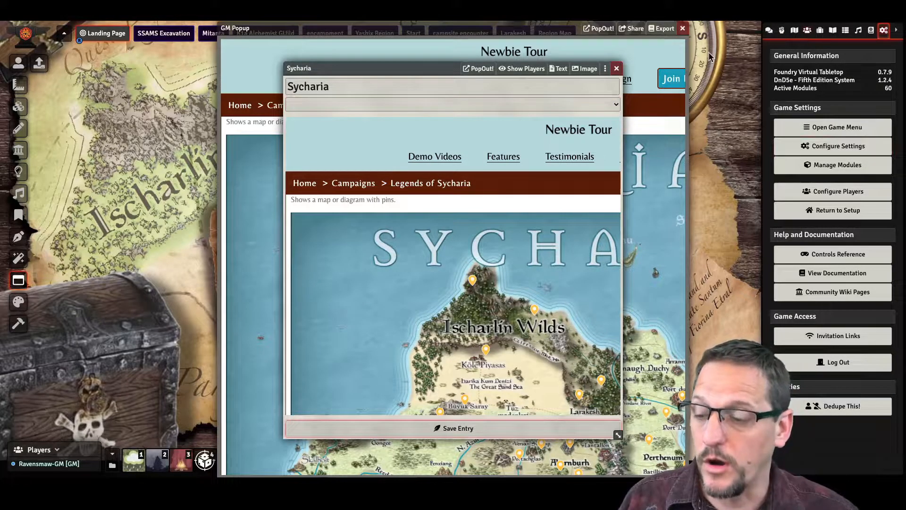
click(617, 69)
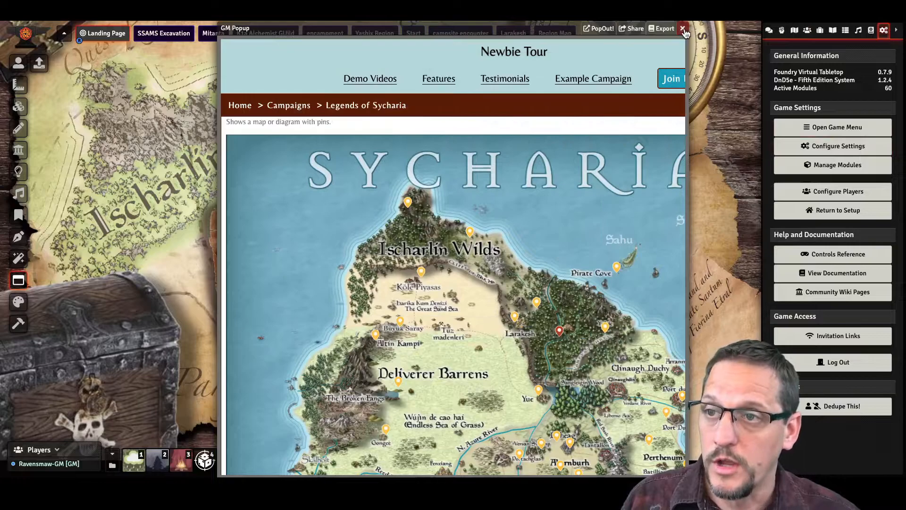
click(683, 29)
key(Return)
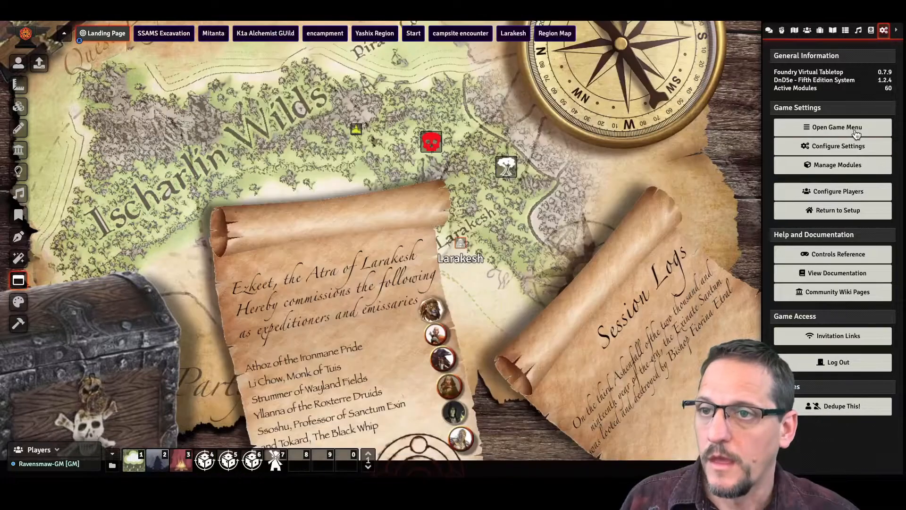
Step: Show the journal directory, open the Sycharia entry to view its embedded map, and close it
click(833, 31)
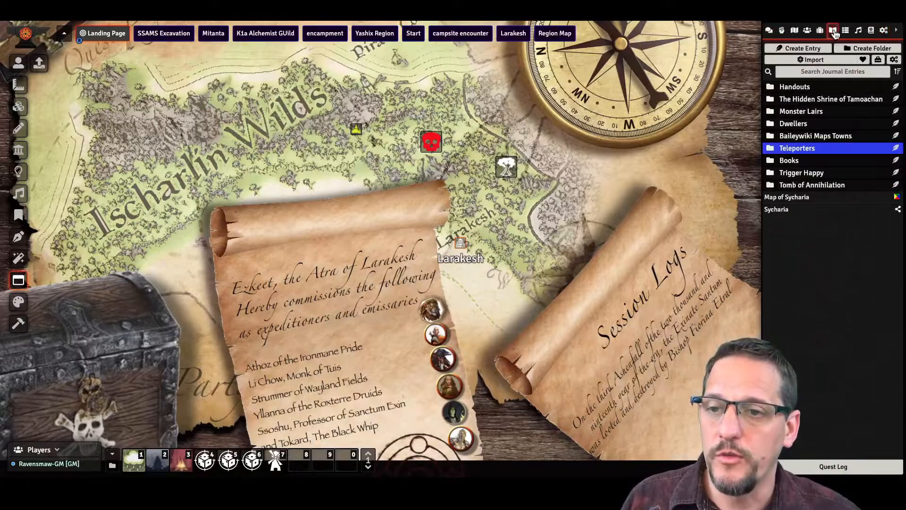
click(777, 211)
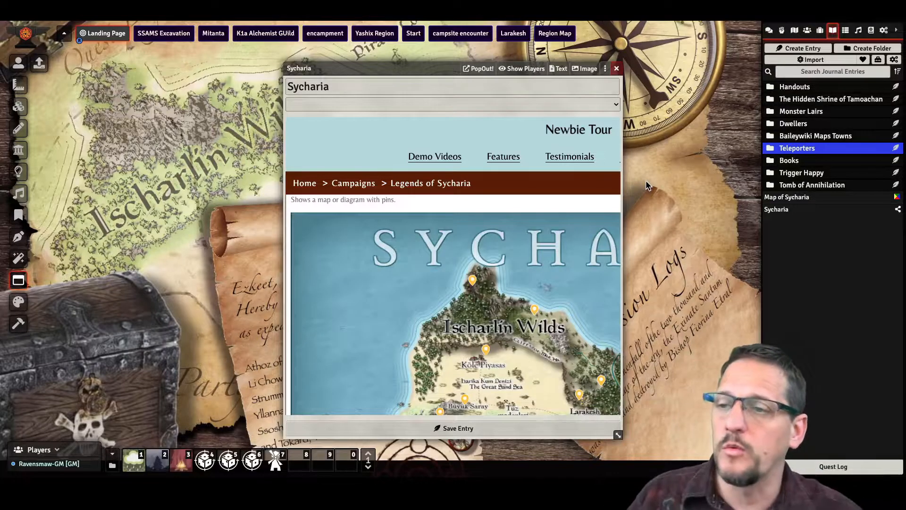
click(617, 69)
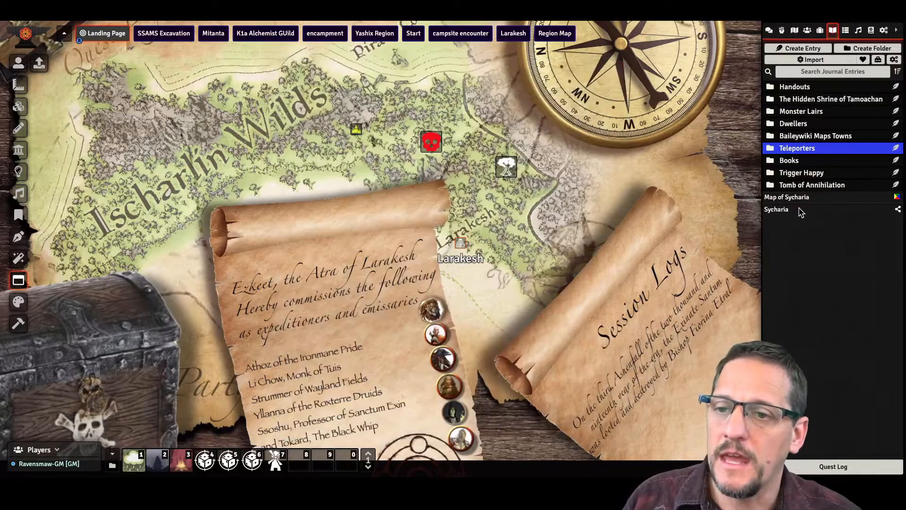
Step: Configure the Sycharia journal entry's permissions so All Players have Observer access, and save the changes
right_click(801, 213)
click(818, 257)
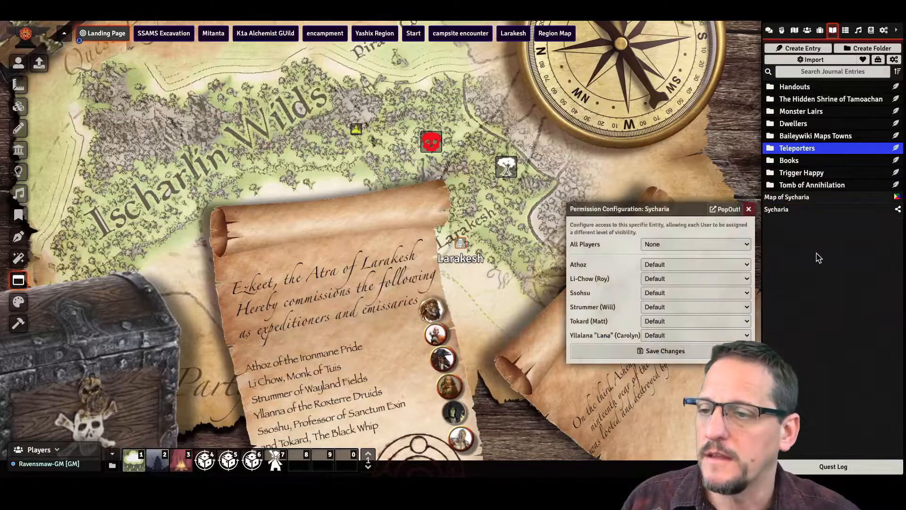
drag(614, 206, 422, 140)
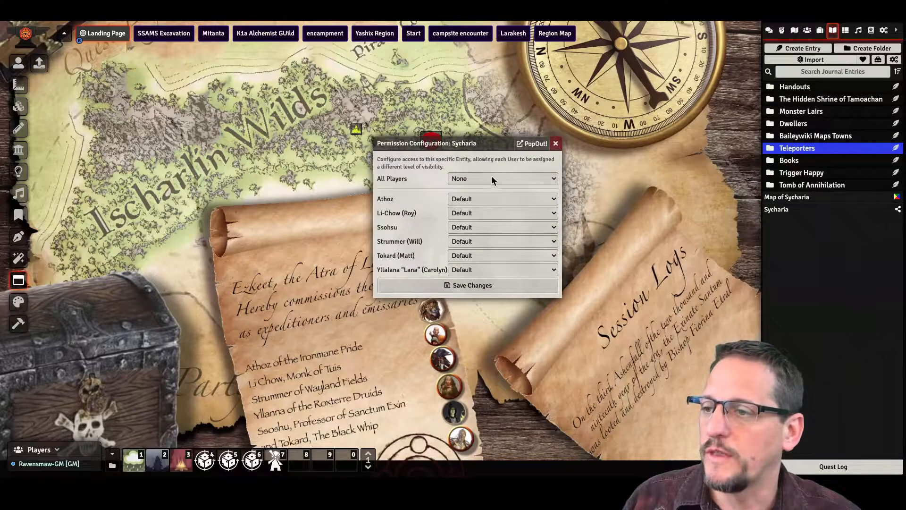
click(491, 177)
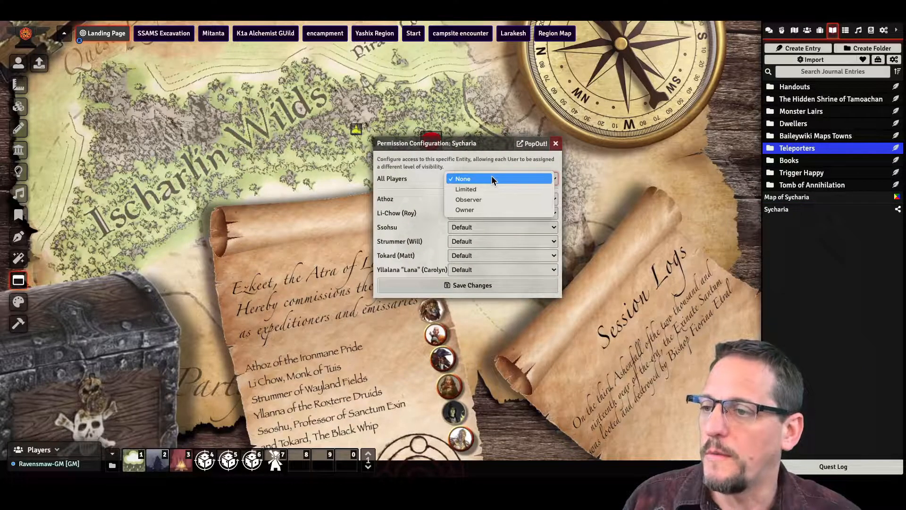
click(482, 199)
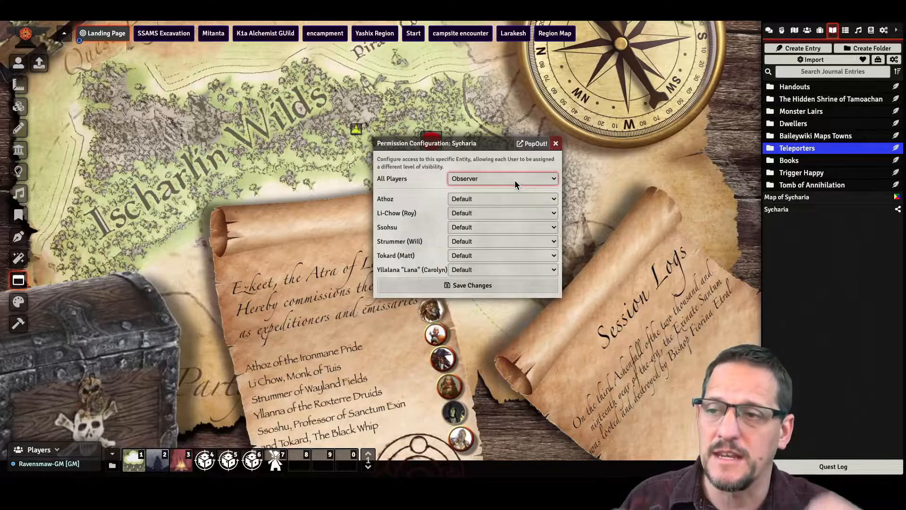
click(458, 286)
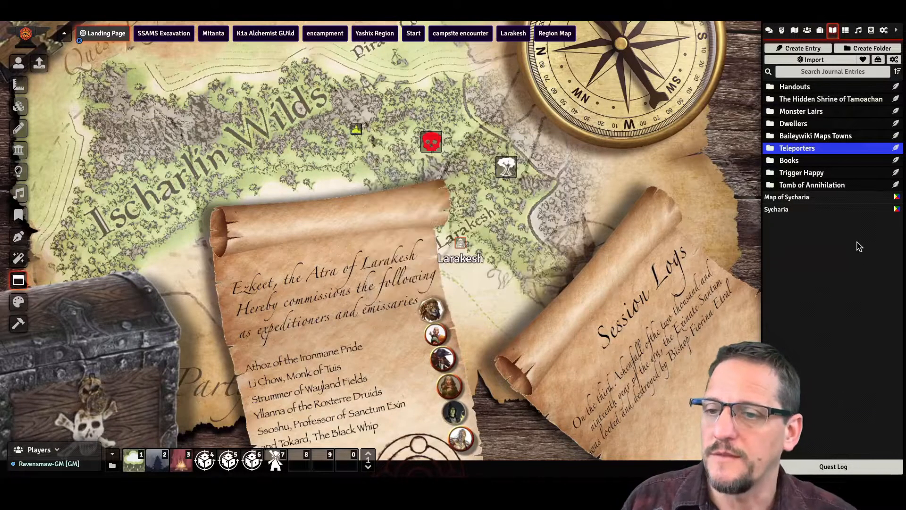
Step: Reopen the Sycharia journal entry and pop it out into a separate window
click(776, 209)
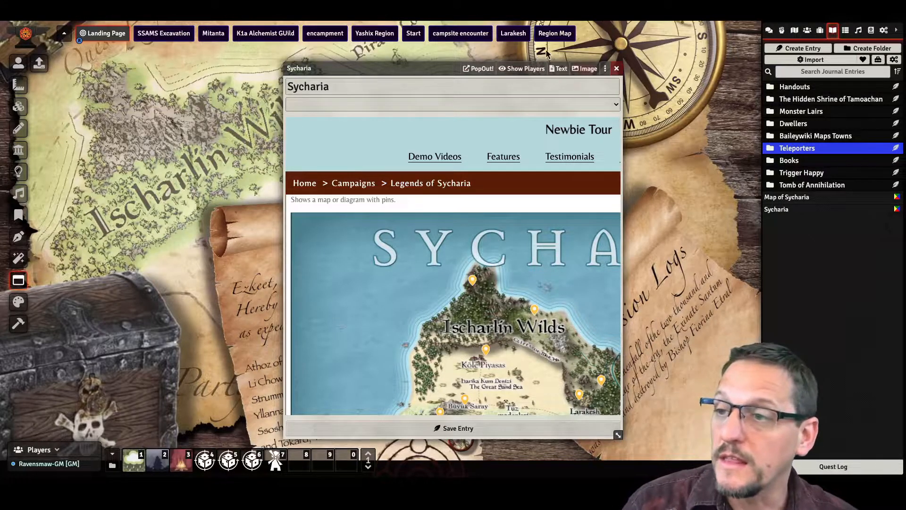
click(477, 68)
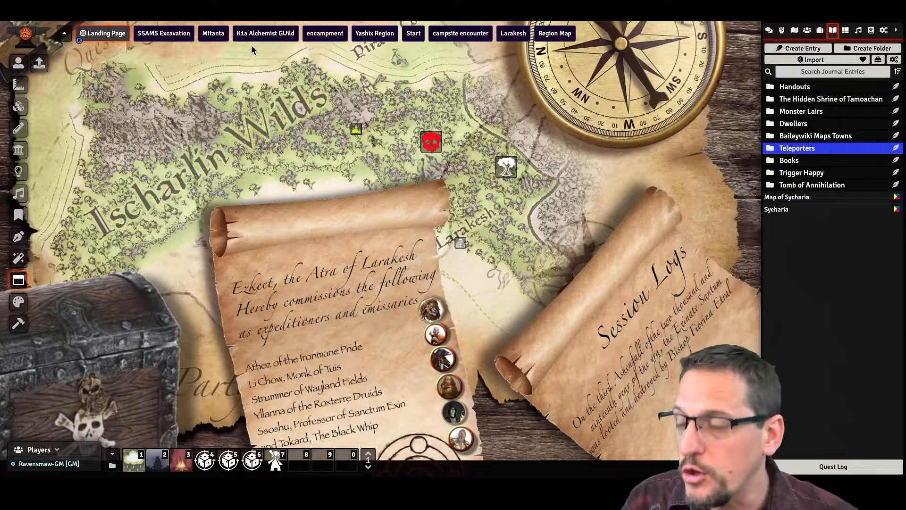
Step: Open a new browser tab and load the copied web address in it
key(super+t)
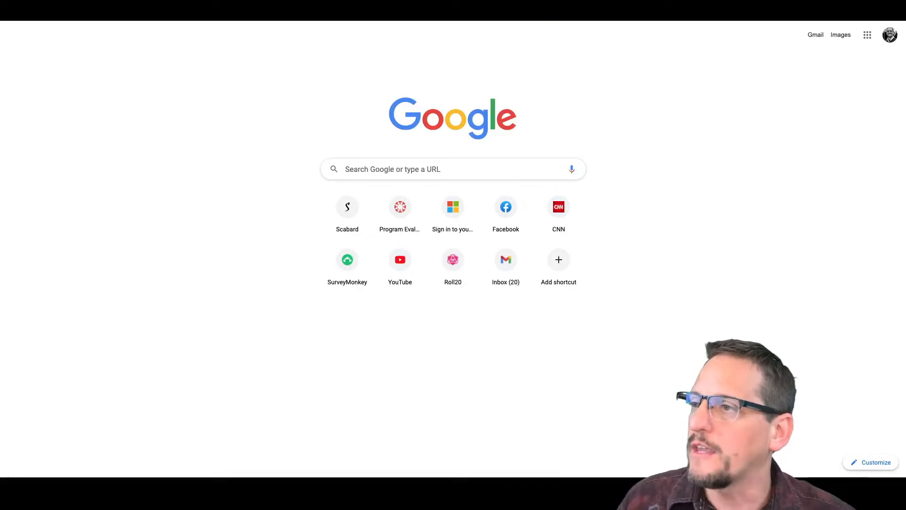
click(236, 13)
key(super+v)
key(Return)
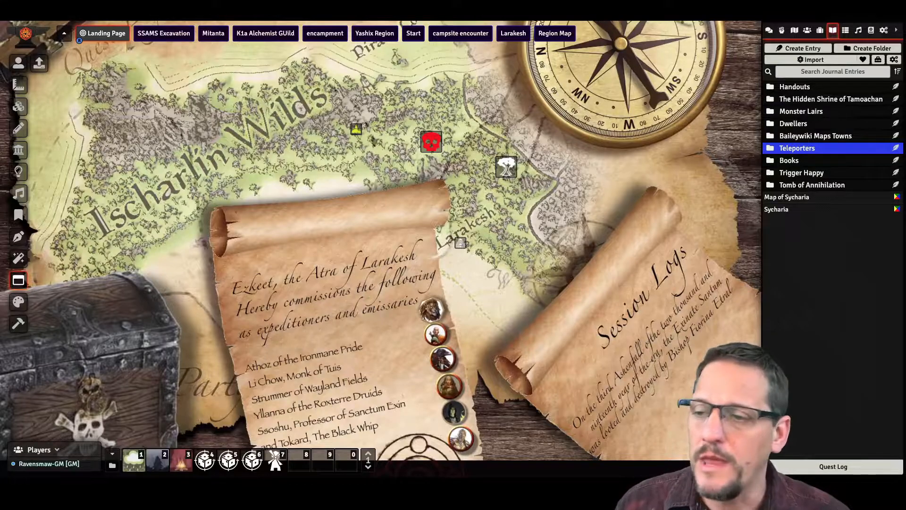
Step: Prepare to send a URL, enter the Scabard hotlink-ok address of yashix-k1-map-2.jpg, and highlight its folder and file name parts
click(39, 63)
click(392, 230)
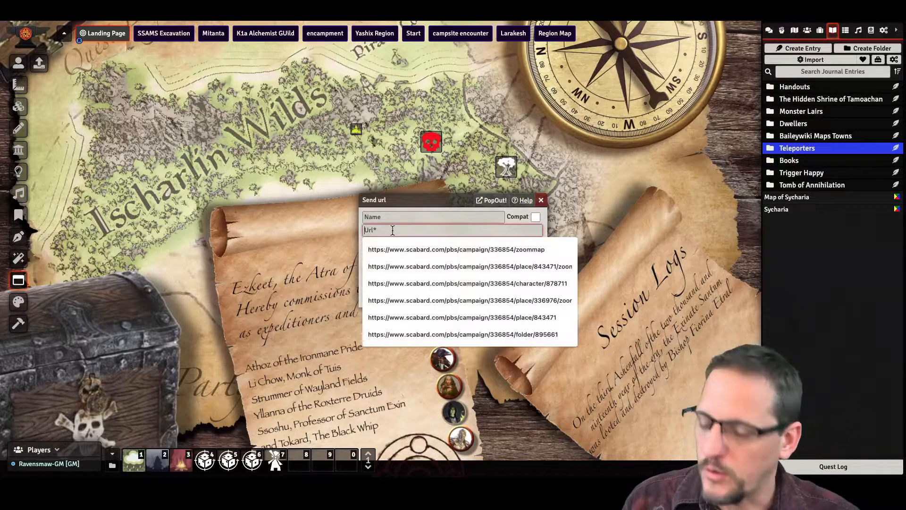
text(https://www.scabard.com/user/ravensmaw/image/hotlink-ok/yashix-k1-map-2.jpg)
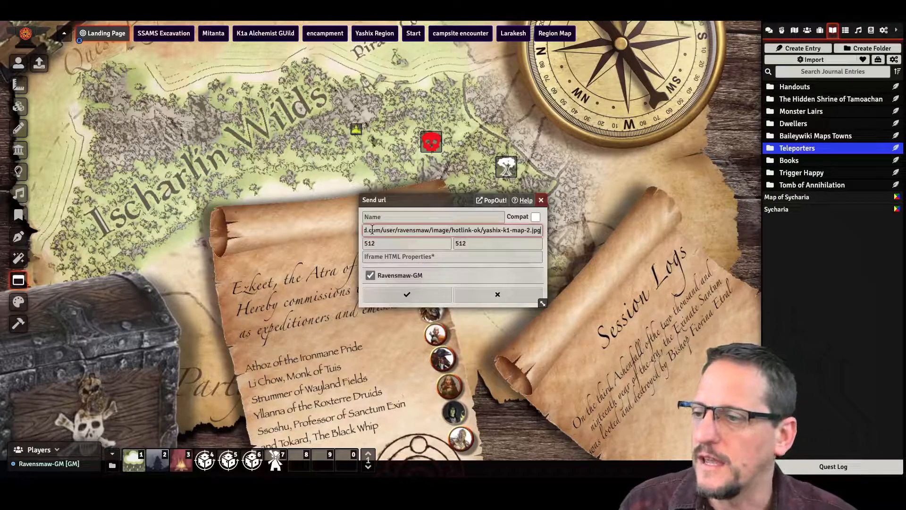
drag(371, 229, 506, 231)
key(ctrl+a)
scroll(486, 232, right, 1)
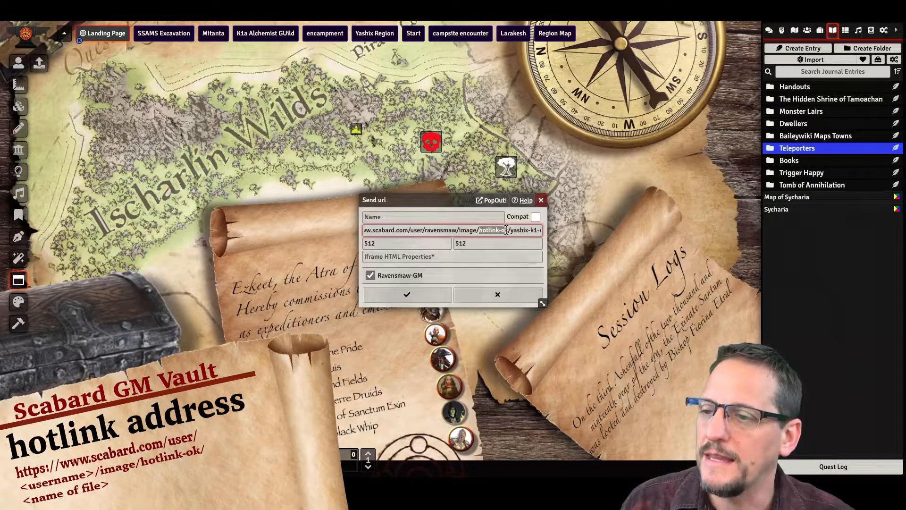
scroll(506, 230, right, 1)
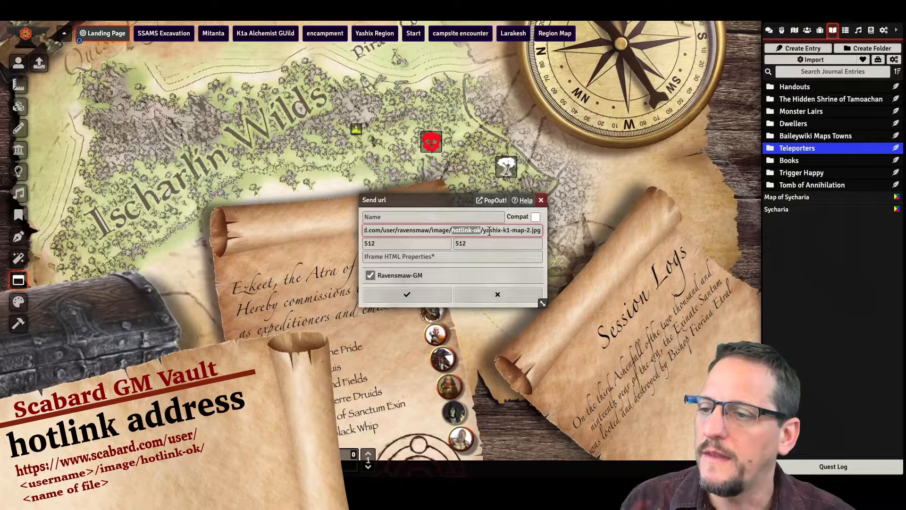
drag(484, 231, 562, 236)
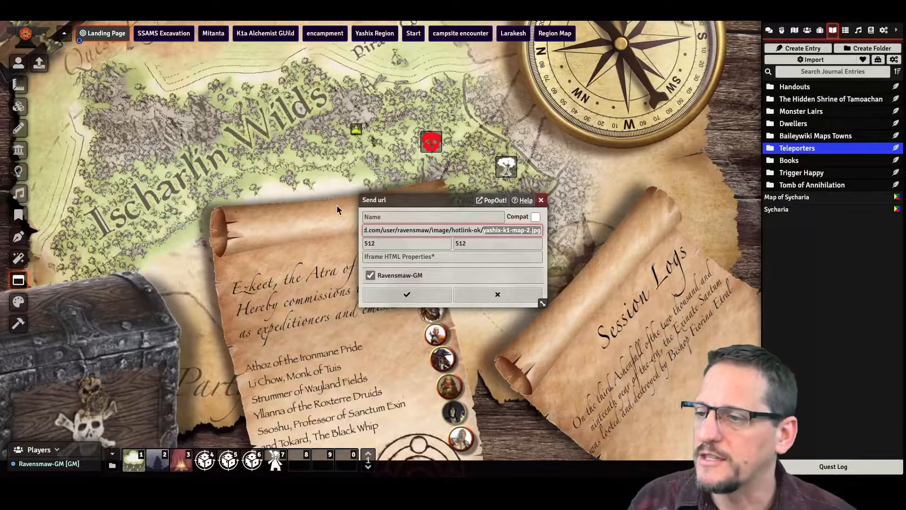
Step: Name the web view Yashix, send it to the GM, and enlarge the resulting popup to show the whole regional map
click(431, 219)
text(Y)
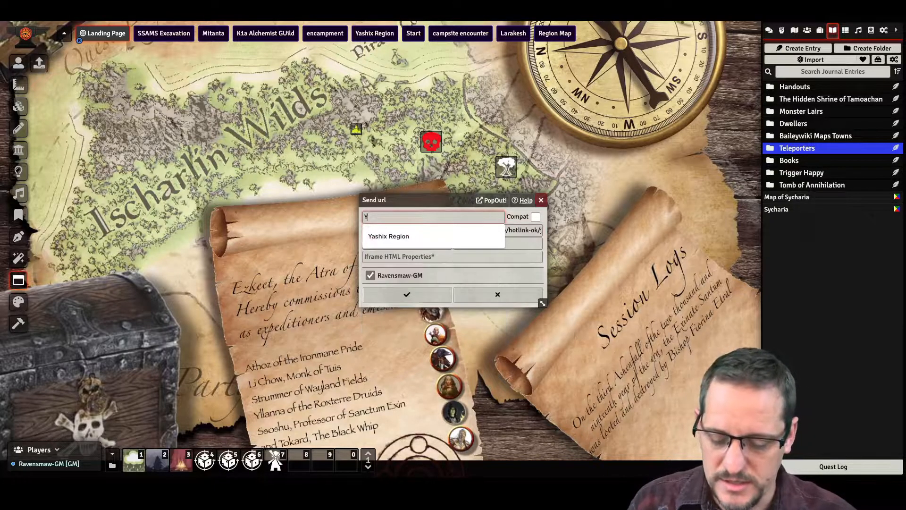
text(ashix)
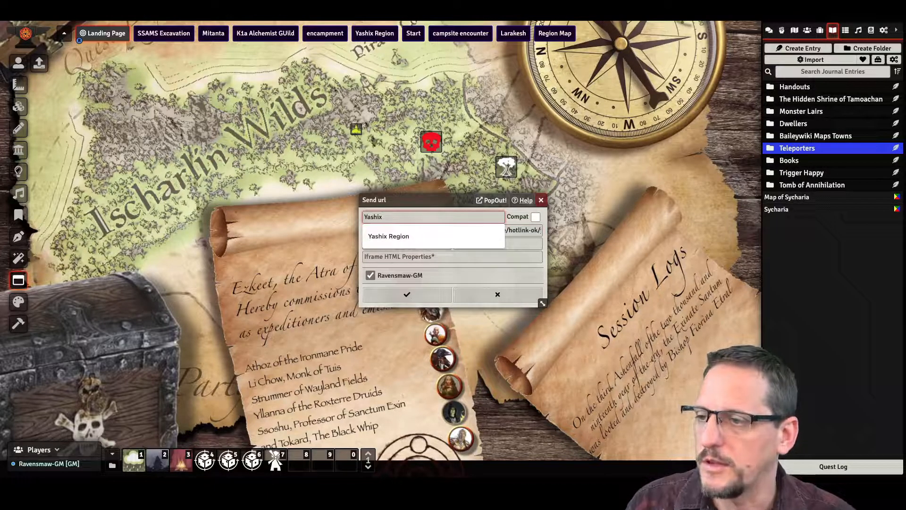
click(538, 267)
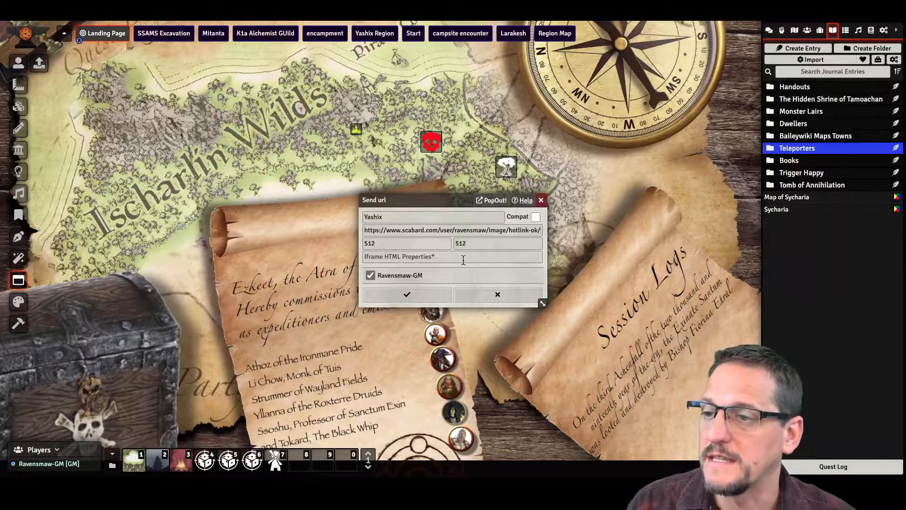
click(411, 292)
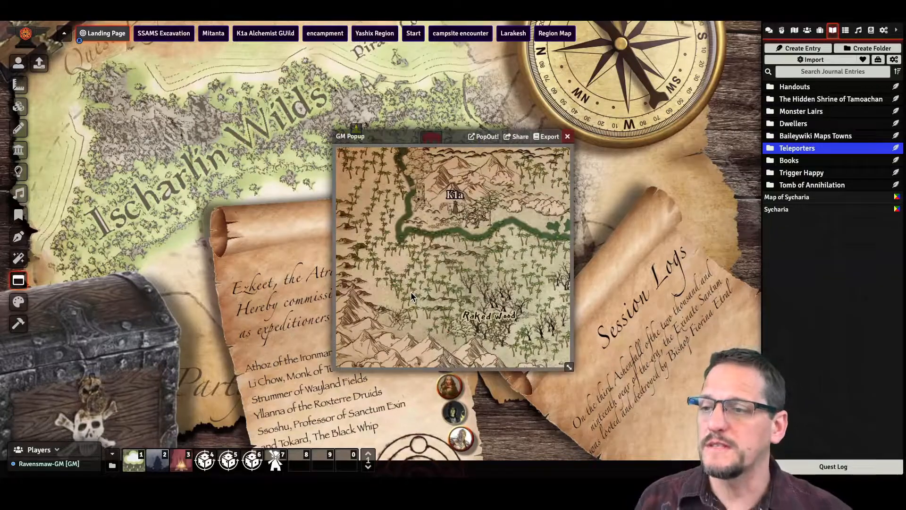
drag(566, 363, 687, 446)
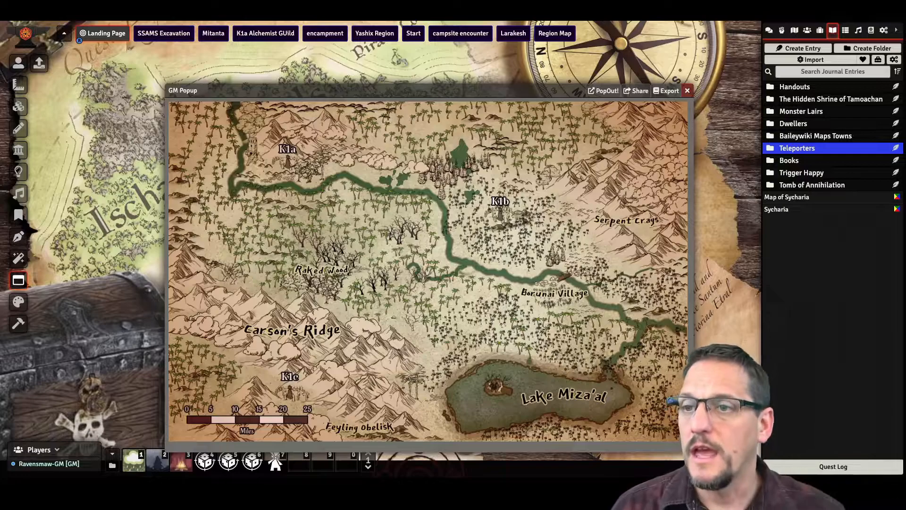
Step: Export the map web view to a journal entry and rename the entry Yashix
click(666, 92)
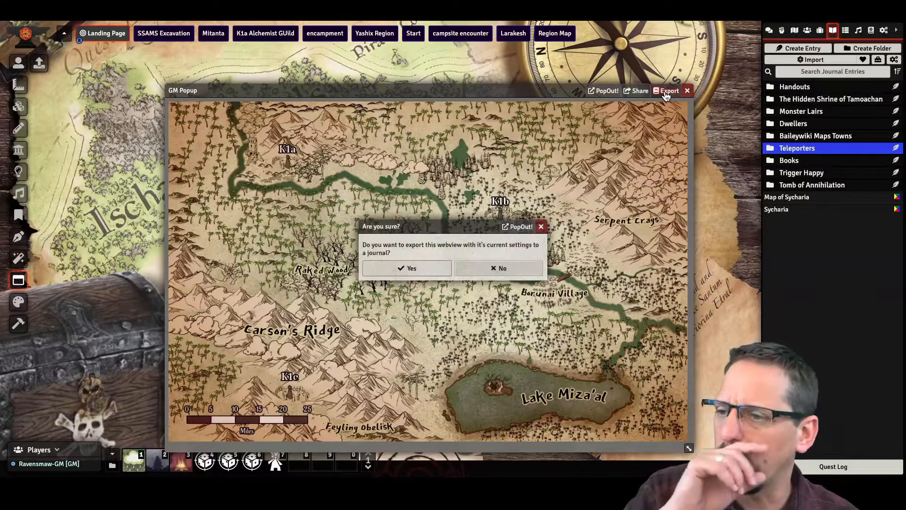
click(431, 267)
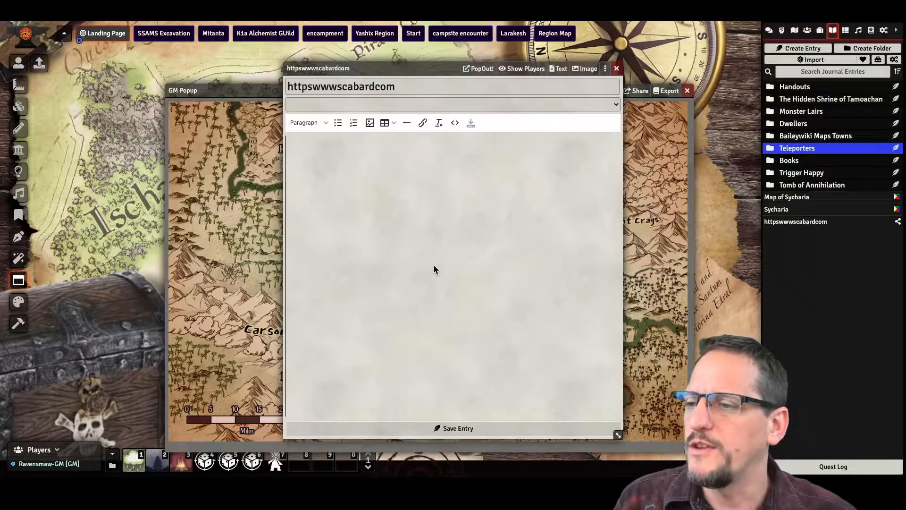
double_click(362, 92)
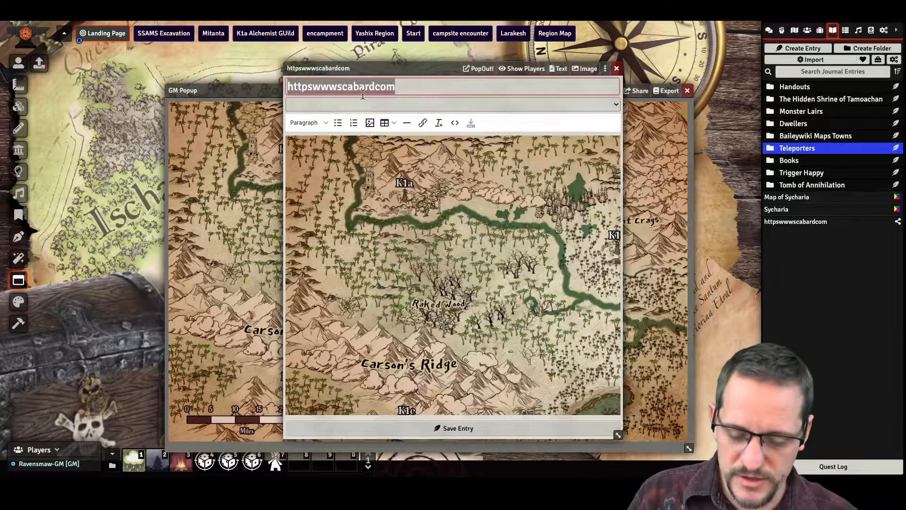
text(Yashix)
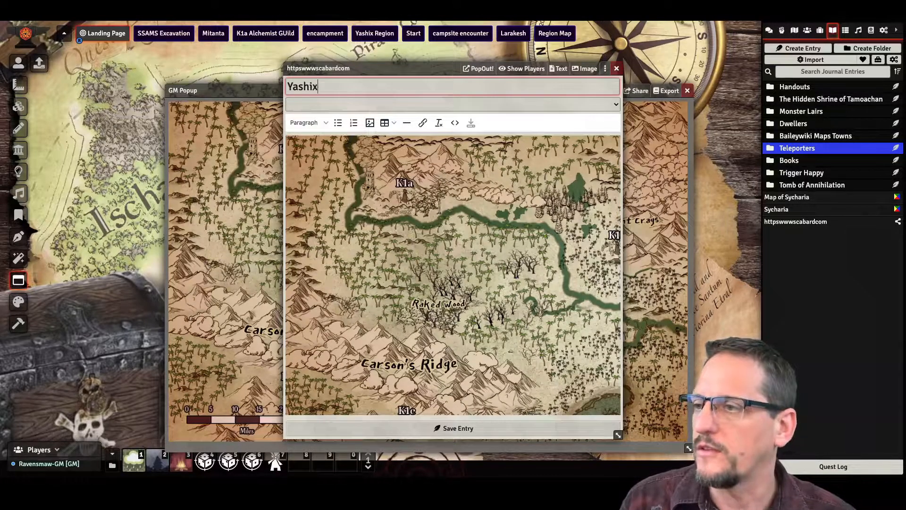
key(Return)
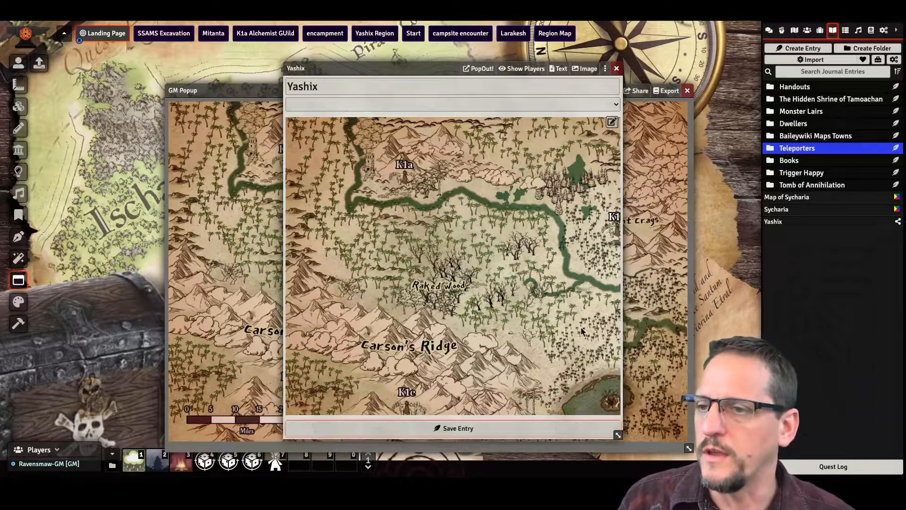
Step: Close the Yashix journal entry and the map popup, confirming the closure
click(616, 69)
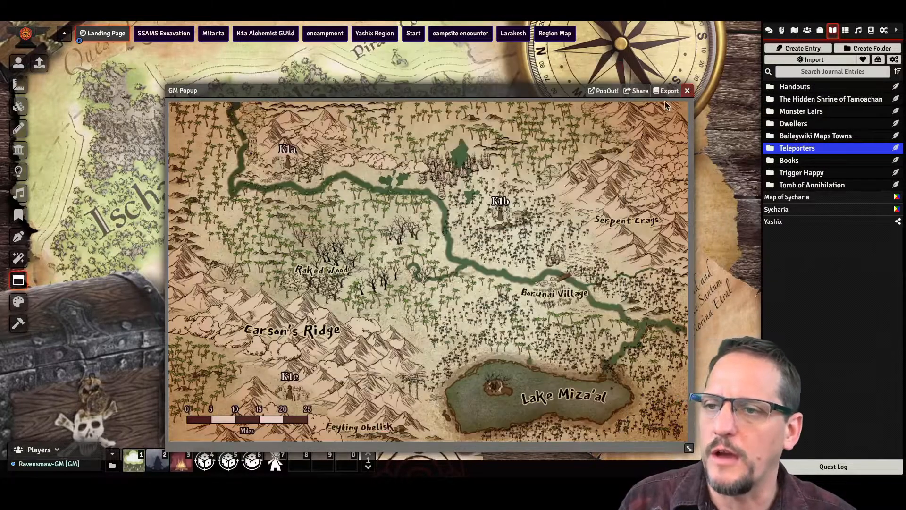
click(688, 91)
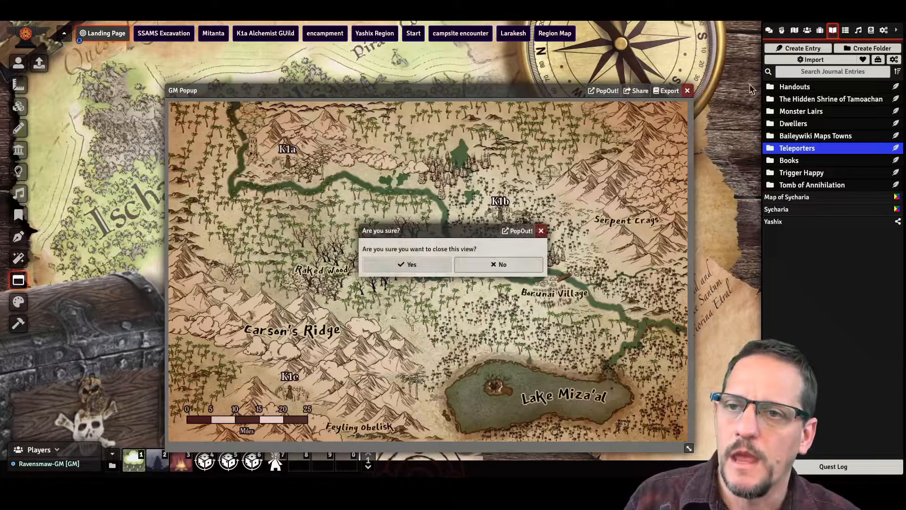
click(418, 265)
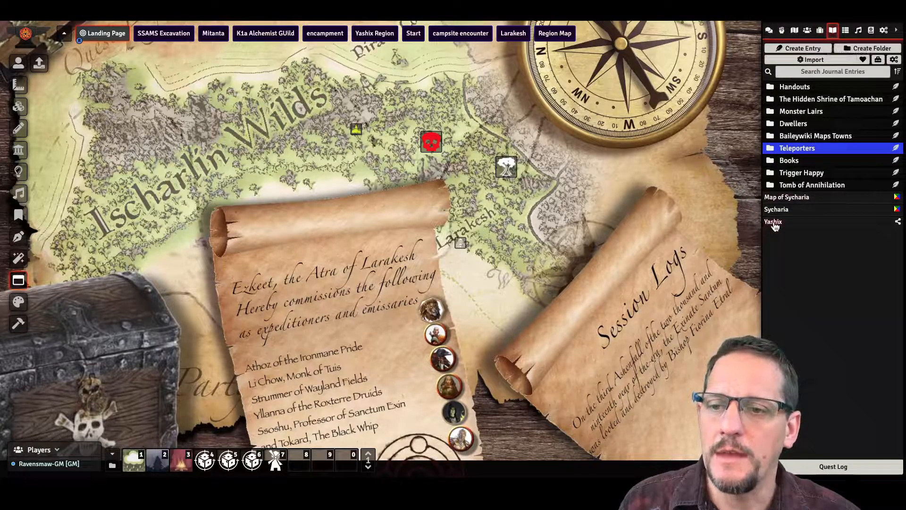
Step: Place the Yashix journal entry as a map note on the Ischarlin Wilds, with the Oak Tree icon at 100 pixels
drag(774, 226, 228, 144)
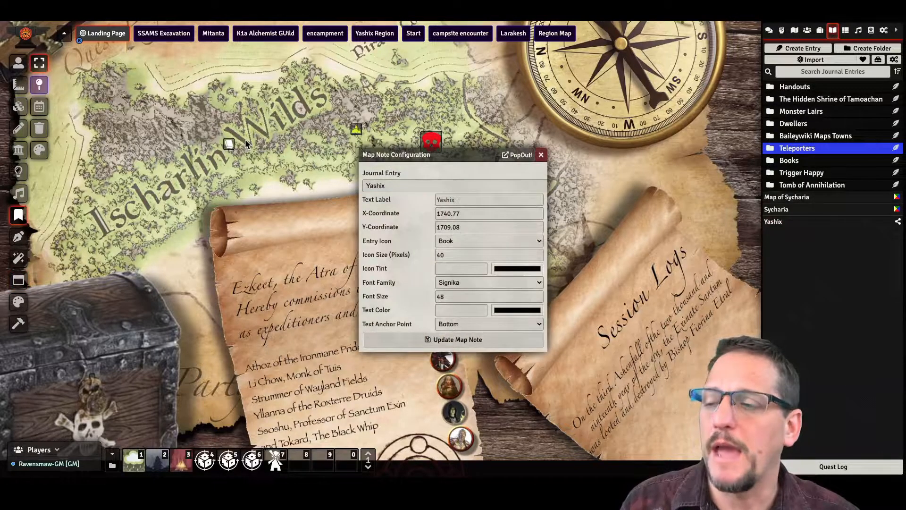
click(493, 244)
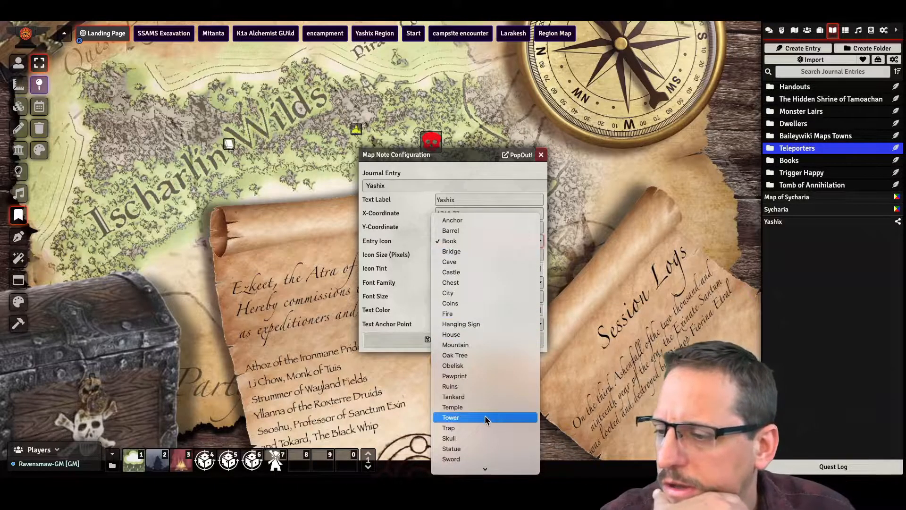
click(468, 354)
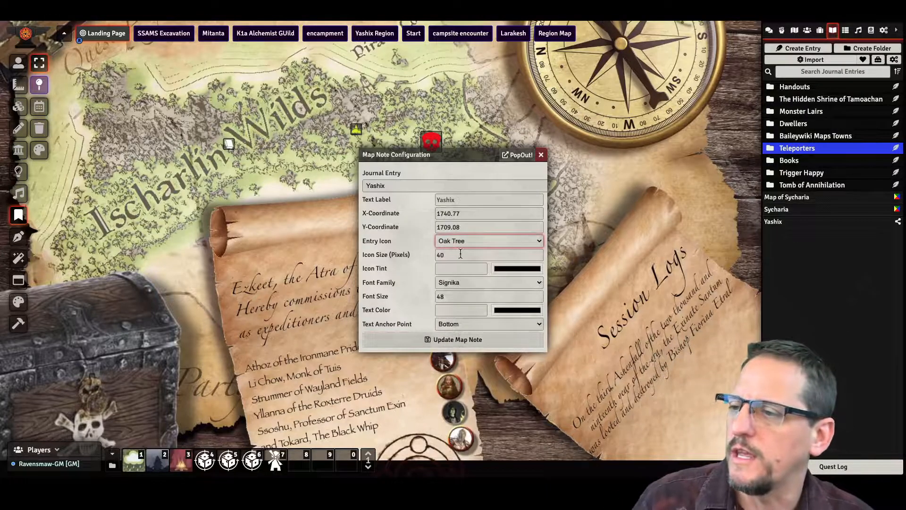
double_click(460, 254)
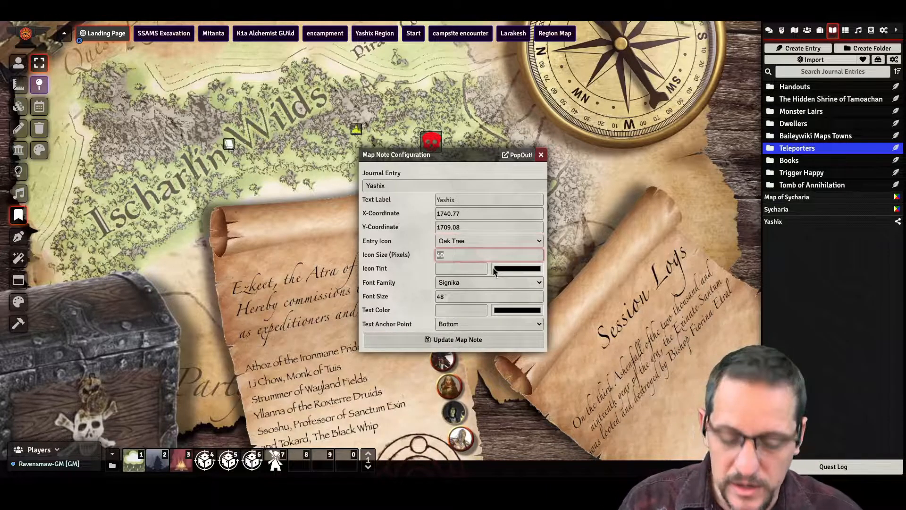
text(100)
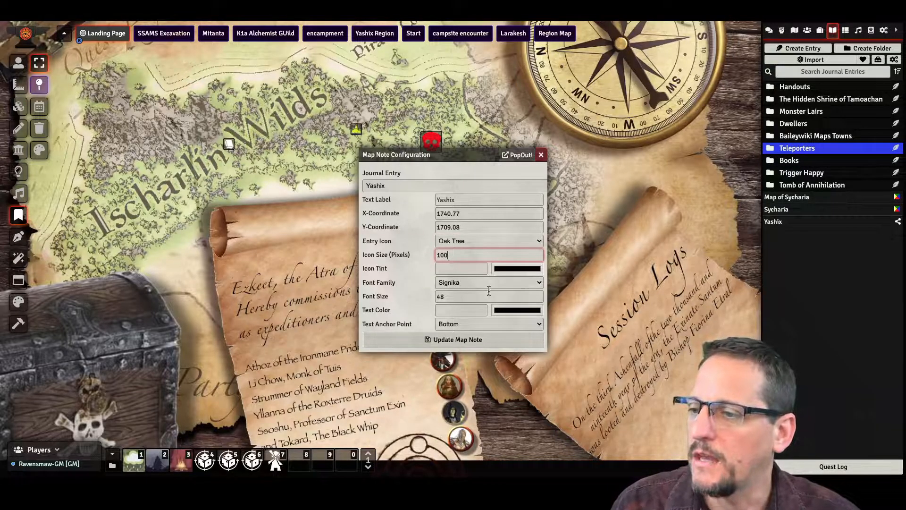
click(463, 339)
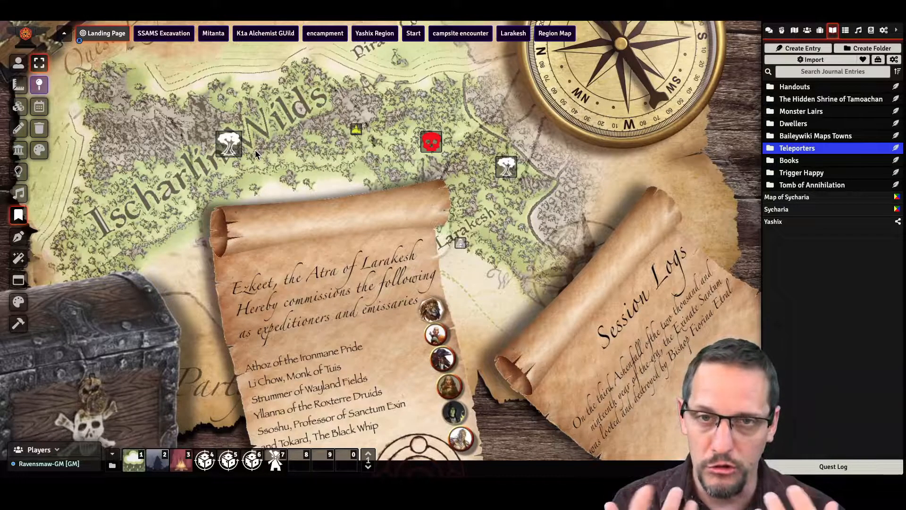
Step: Open the Yashix journal entry from its map note and widen its window to view the embedded map
double_click(229, 144)
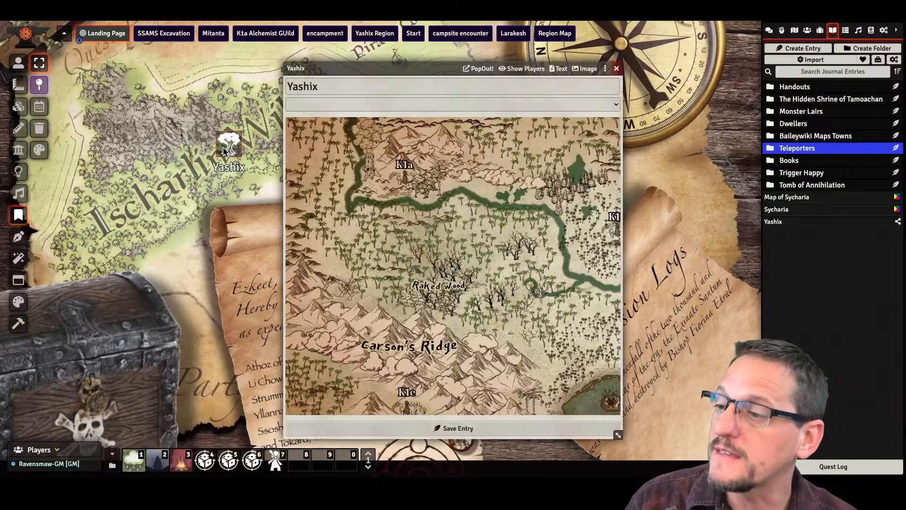
drag(616, 438, 780, 444)
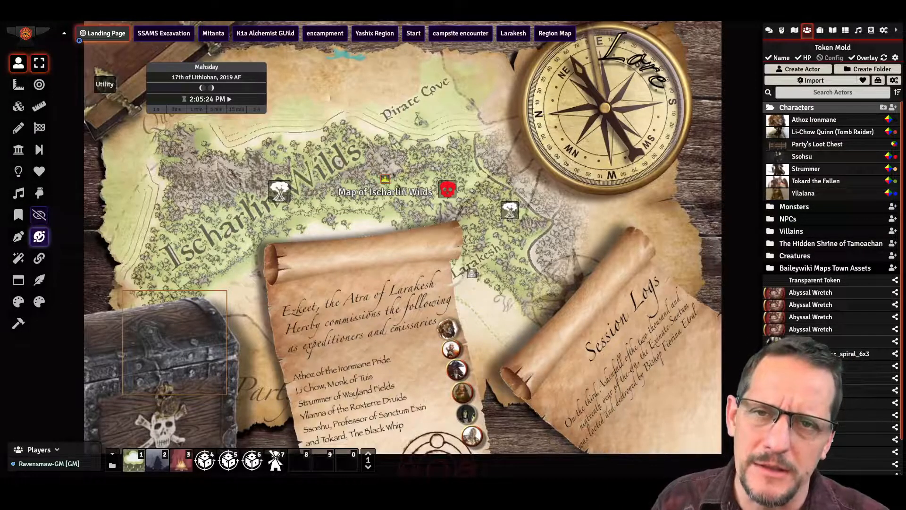
Step: Look up "loot" in the module management list, and close the list
click(883, 31)
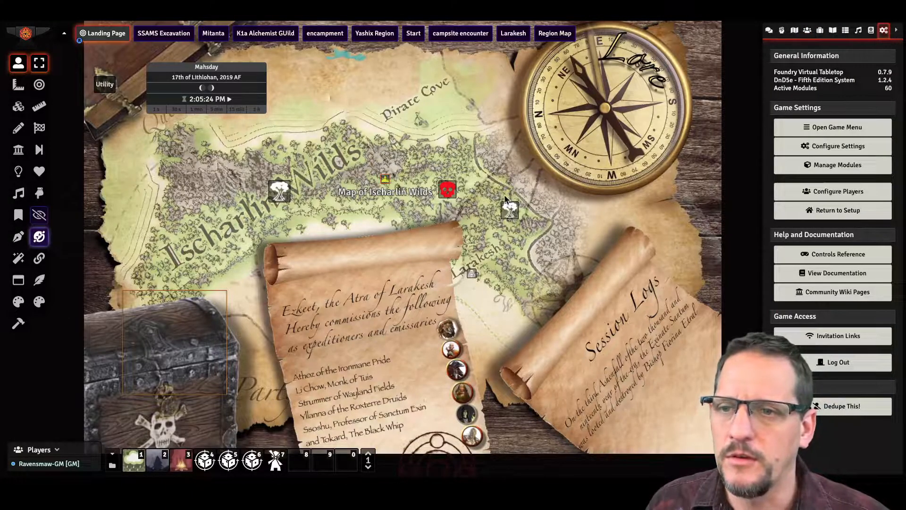
click(833, 166)
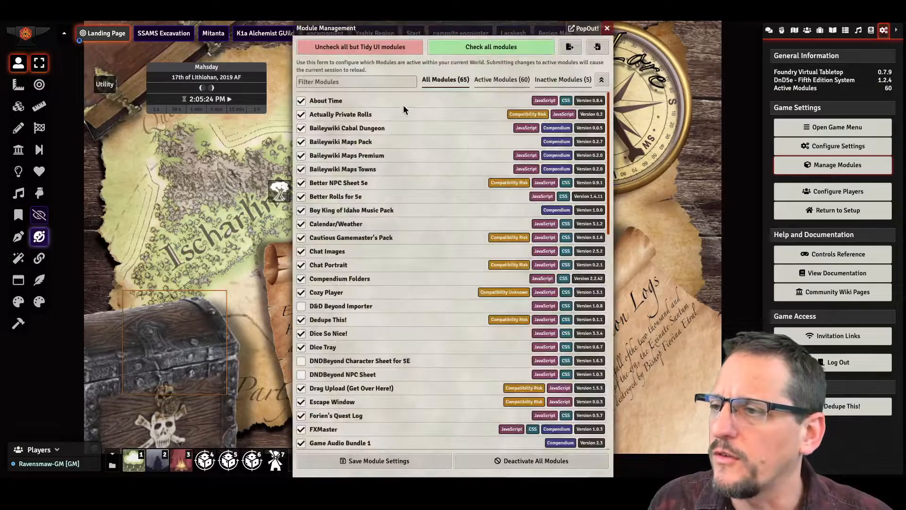
click(362, 81)
text(loot)
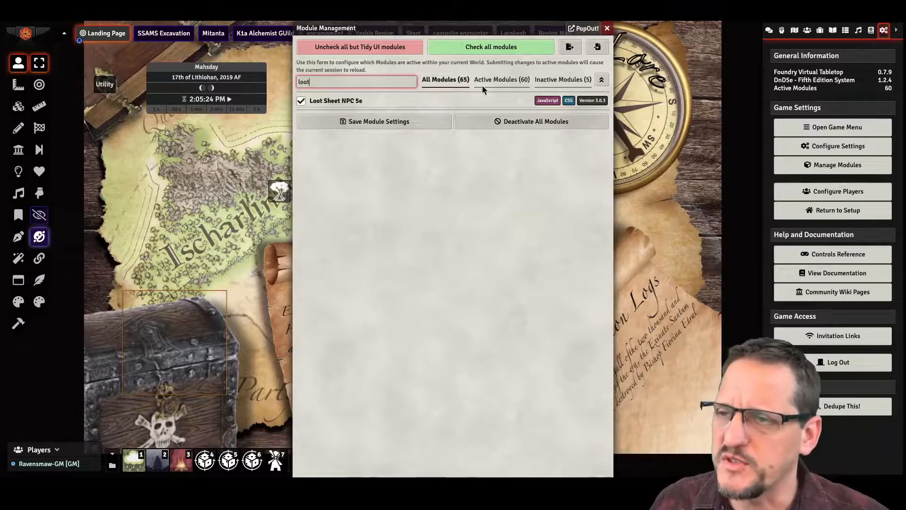
click(607, 28)
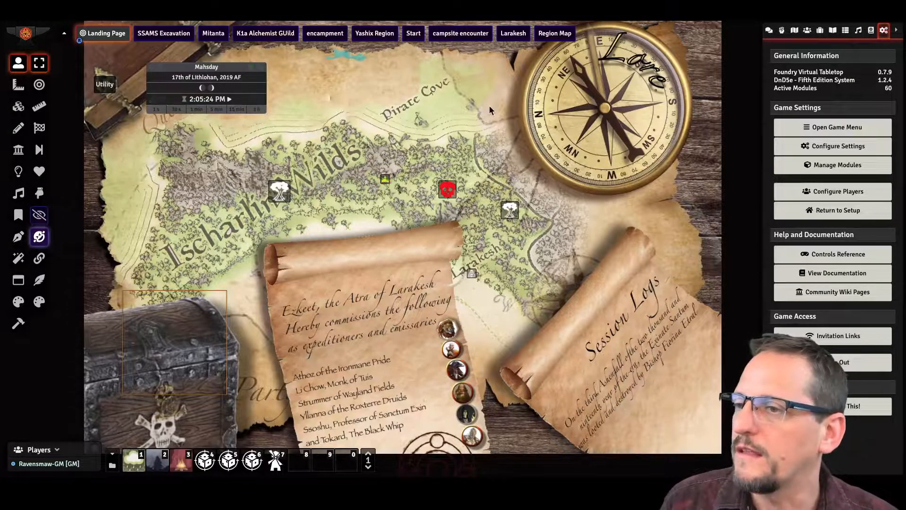
Step: Open the Party's Loot Chest from the treasure chest on the scene and examine its inventory and gold
click(127, 120)
double_click(175, 339)
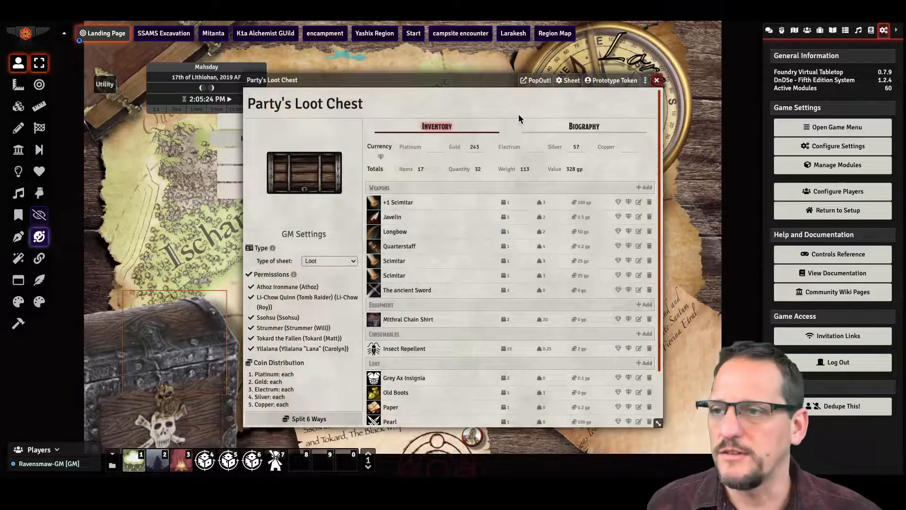
click(474, 146)
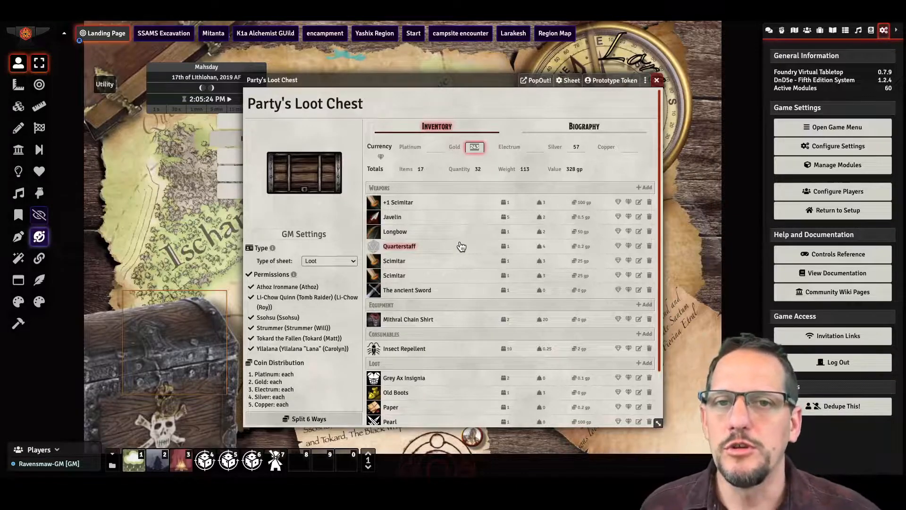
Step: Inspect The ancient Sword's item sheet and follow the Map link in its description, and close the loot chest
click(414, 291)
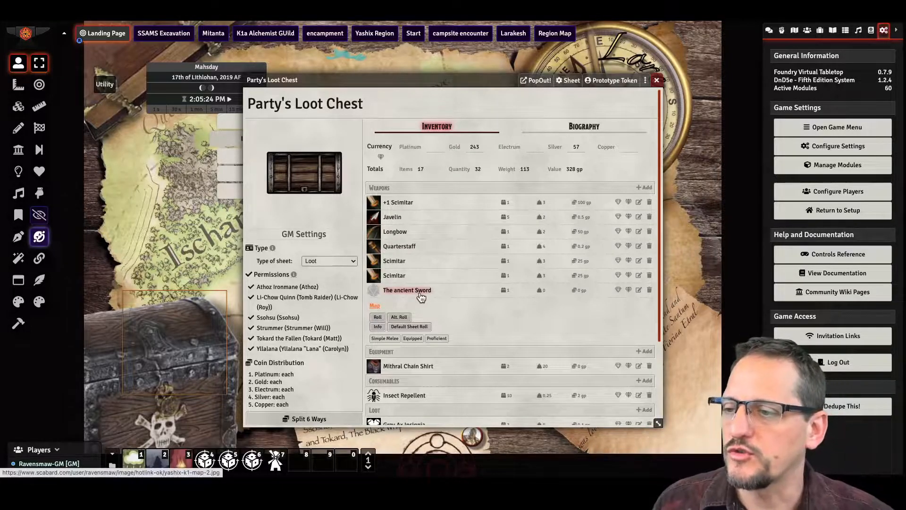
click(639, 290)
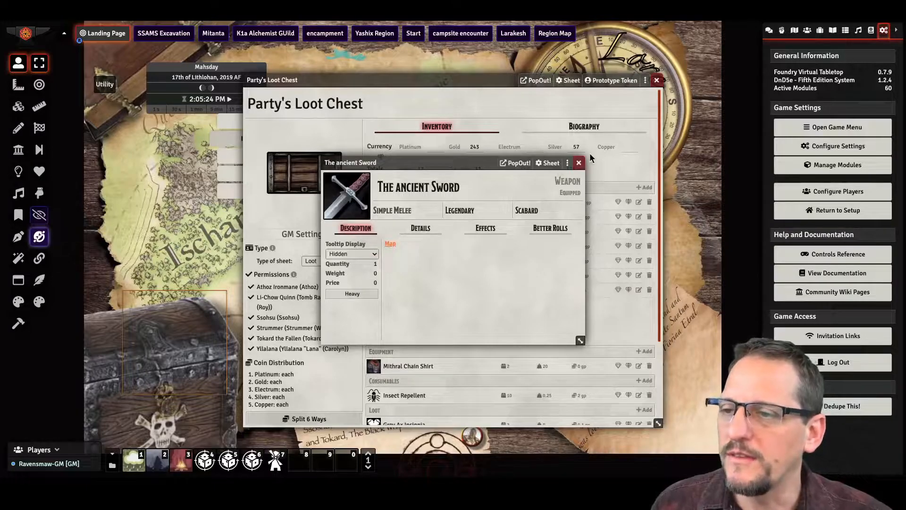
click(579, 163)
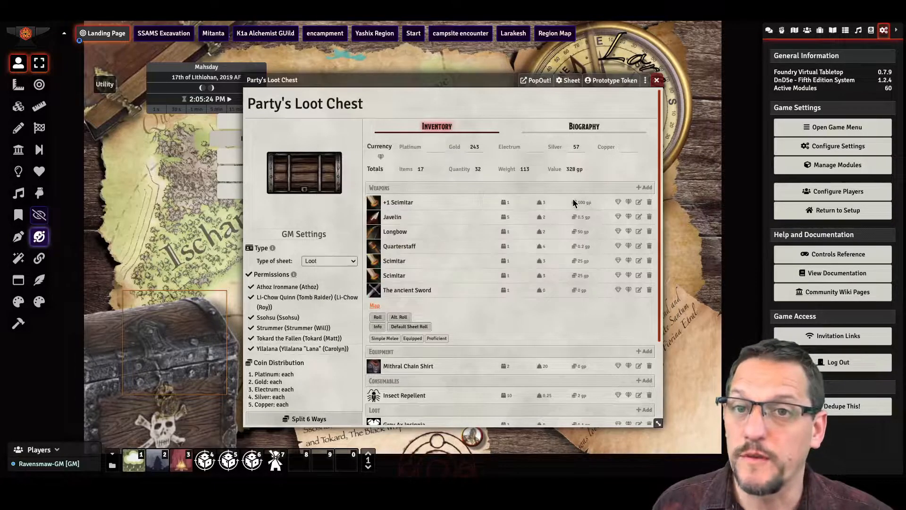
click(374, 307)
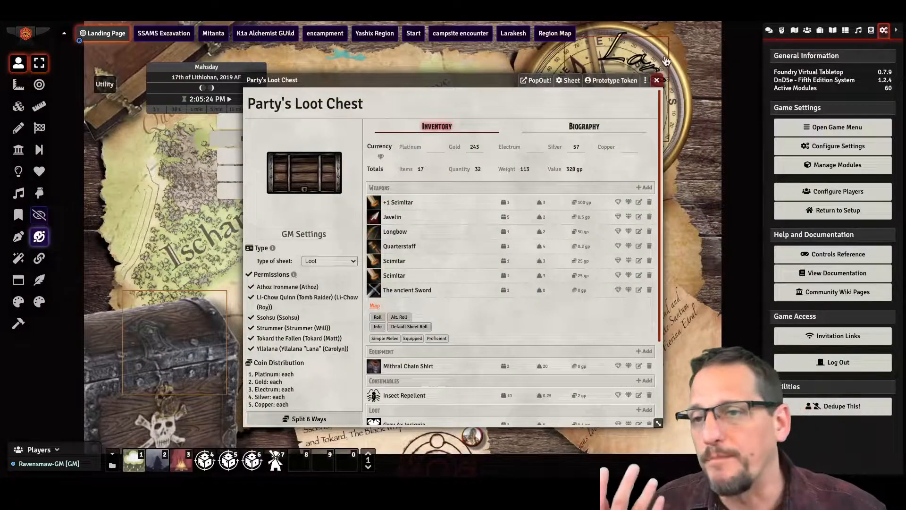
click(657, 81)
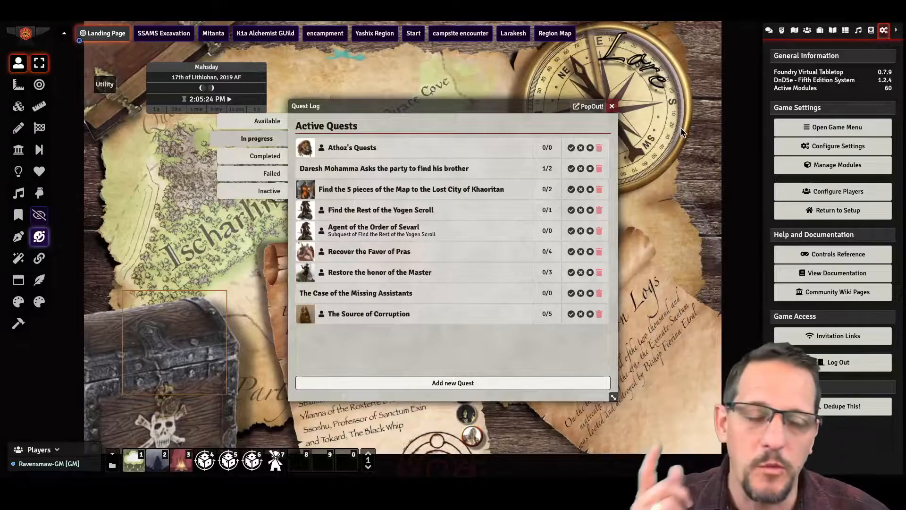